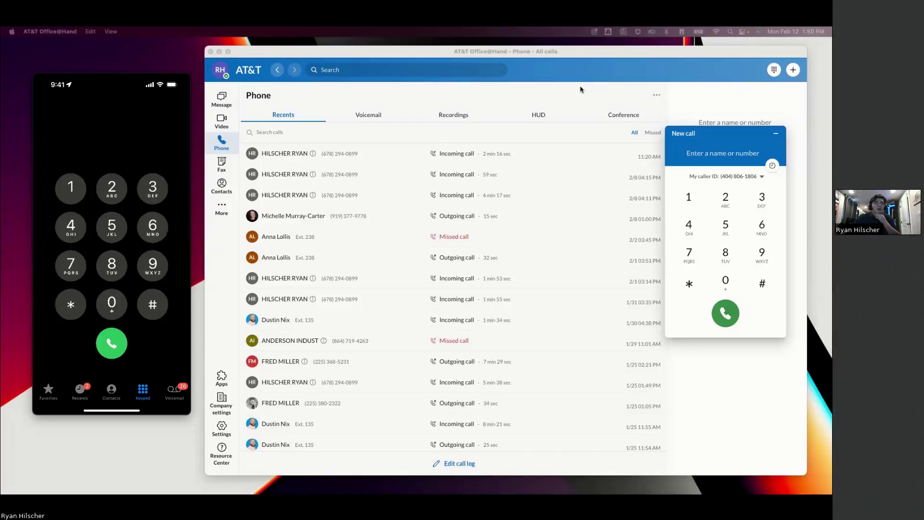
left_click(592, 55)
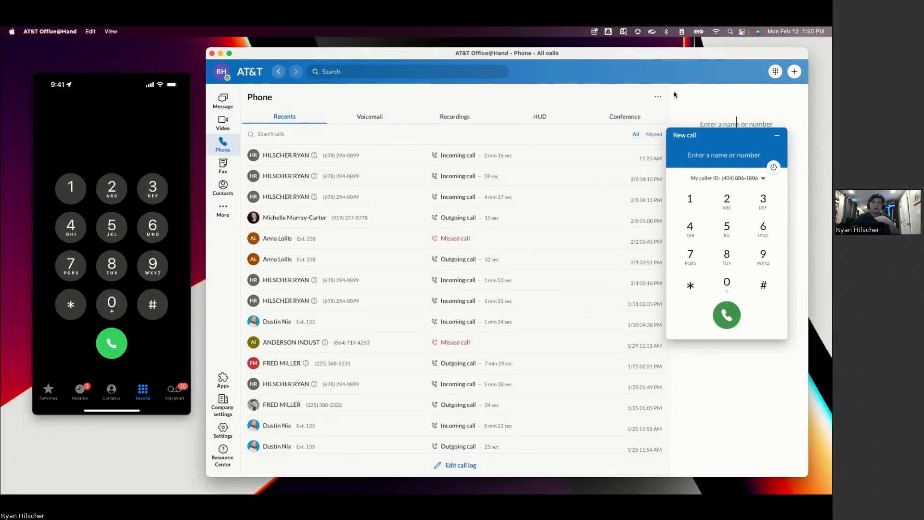
left_click_drag(591, 58, 592, 56)
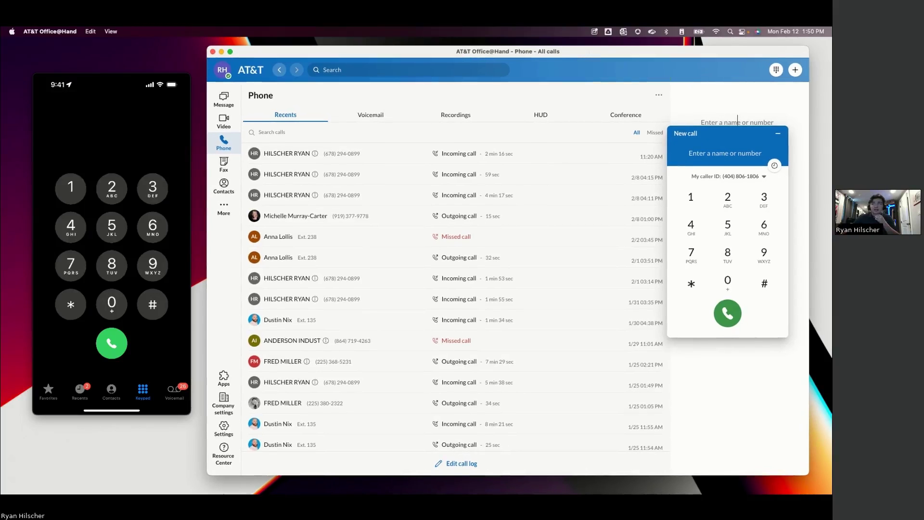
left_click_drag(609, 58, 610, 57)
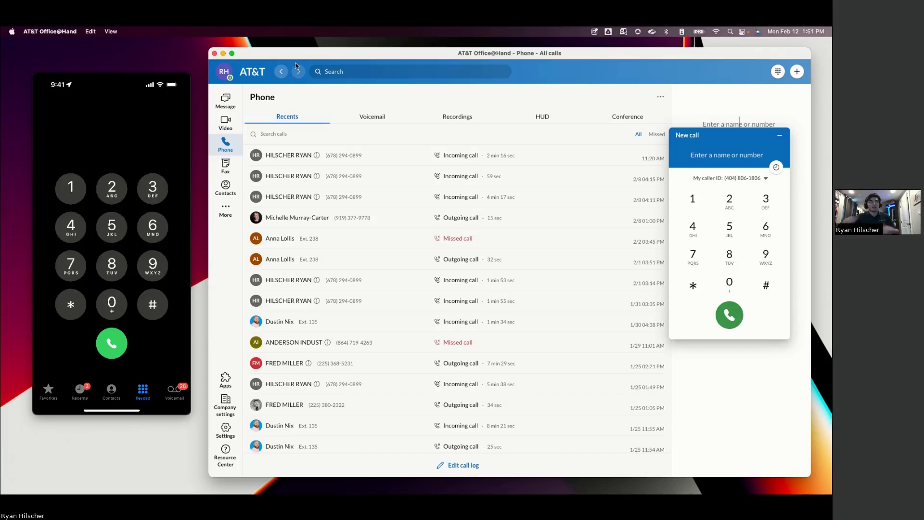
Look through the Message, Video, Phone and Fax sections, ending on the recent calls list.
left_click(226, 100)
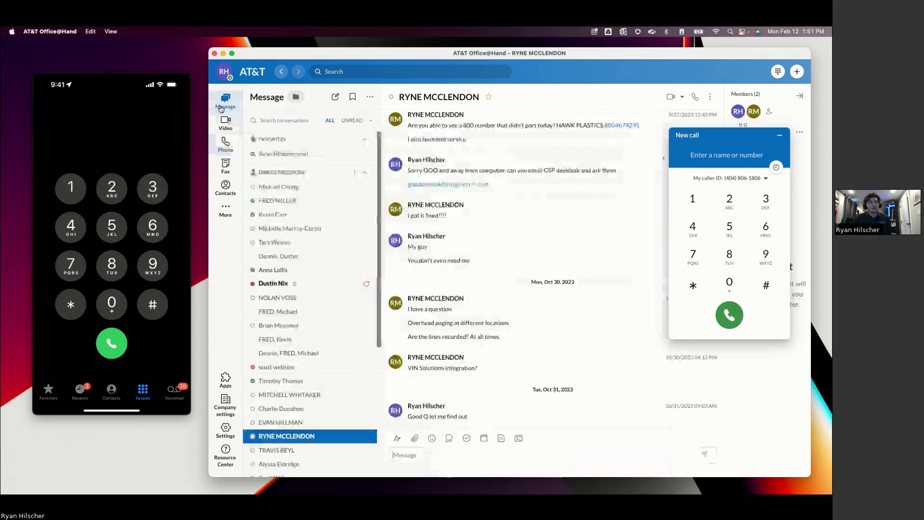
left_click(229, 123)
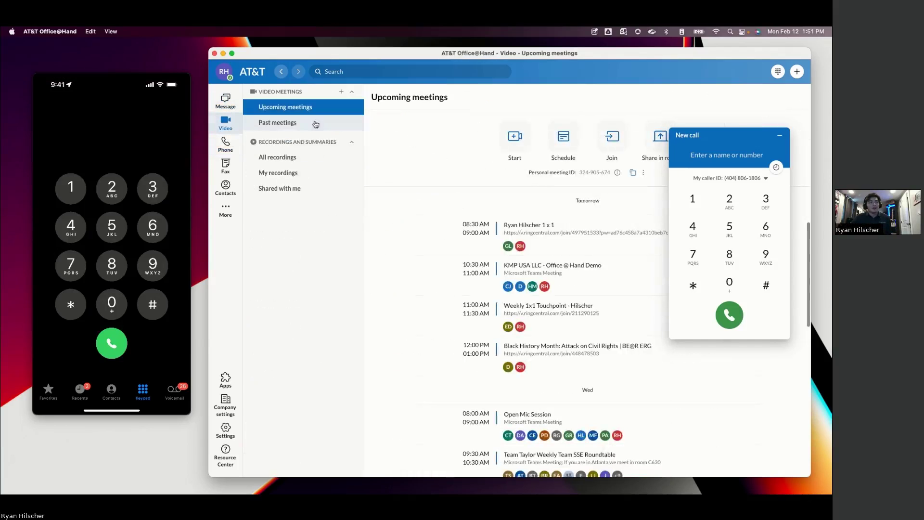
left_click(226, 145)
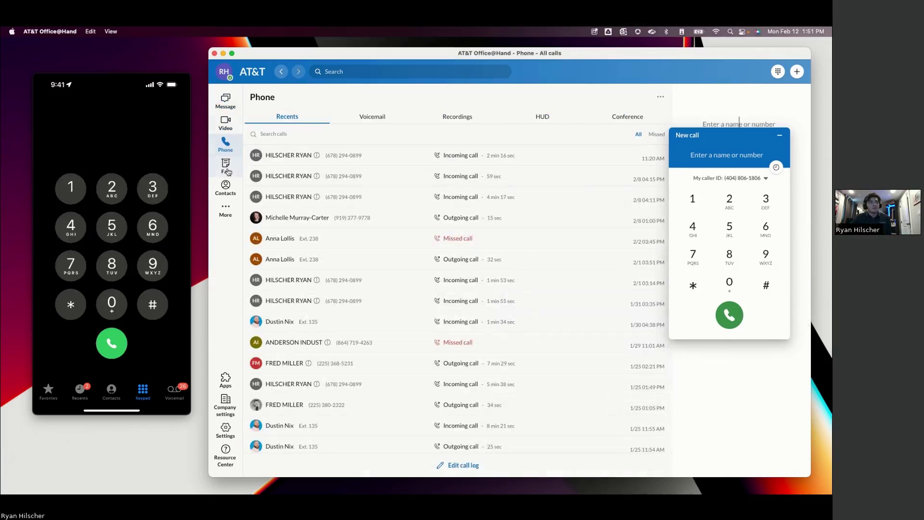
left_click(225, 168)
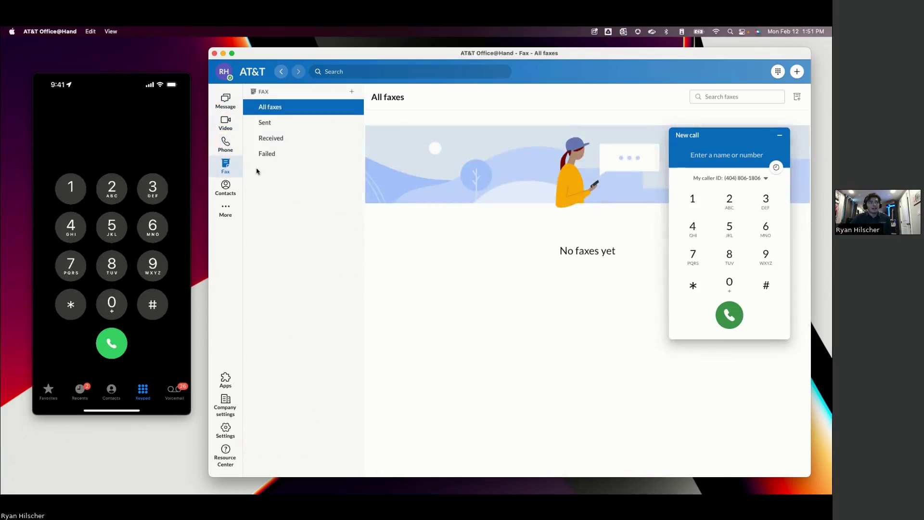
left_click(225, 145)
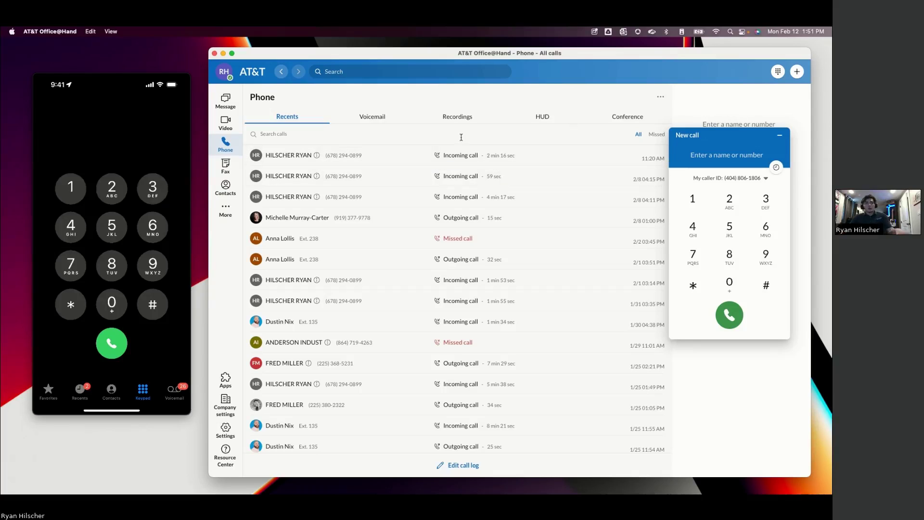
mouse_move(127, 79)
left_click_drag(126, 79, 121, 83)
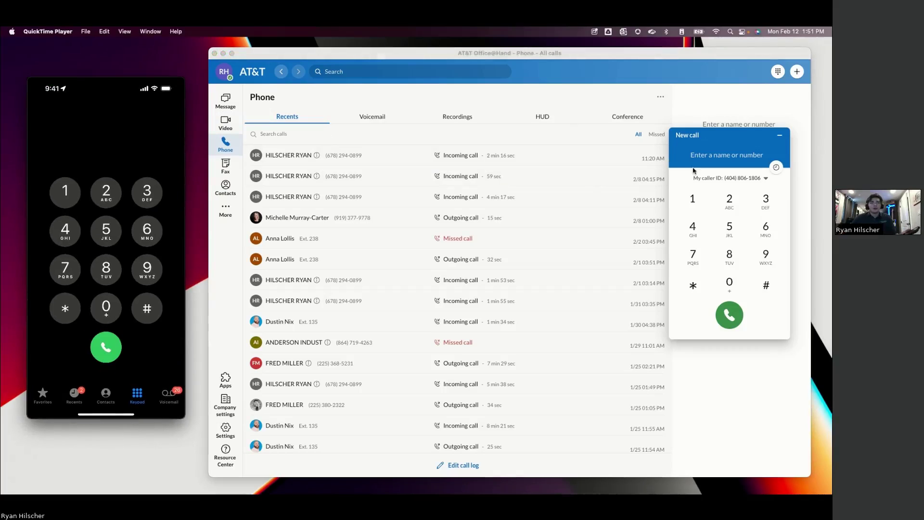
mouse_move(727, 133)
left_mouse_down()
mouse_move(718, 139)
mouse_move(733, 143)
left_mouse_up()
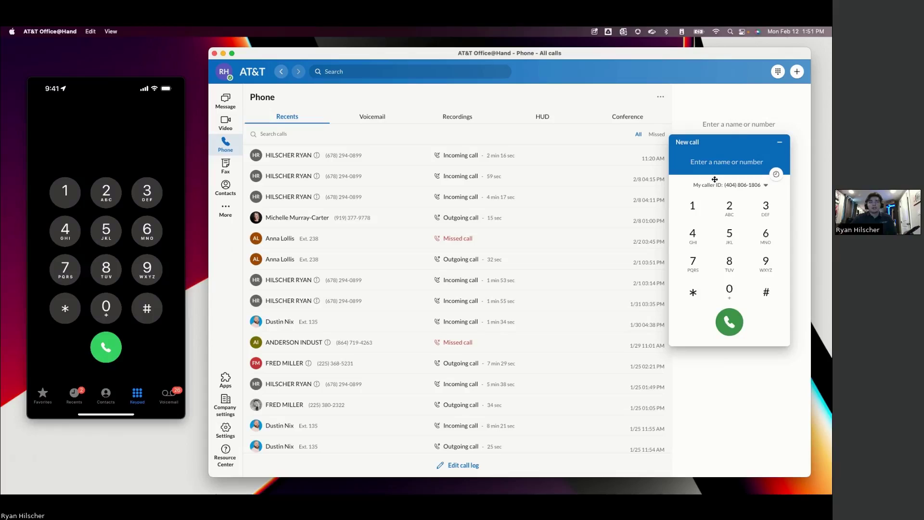
left_click_drag(731, 152, 677, 153)
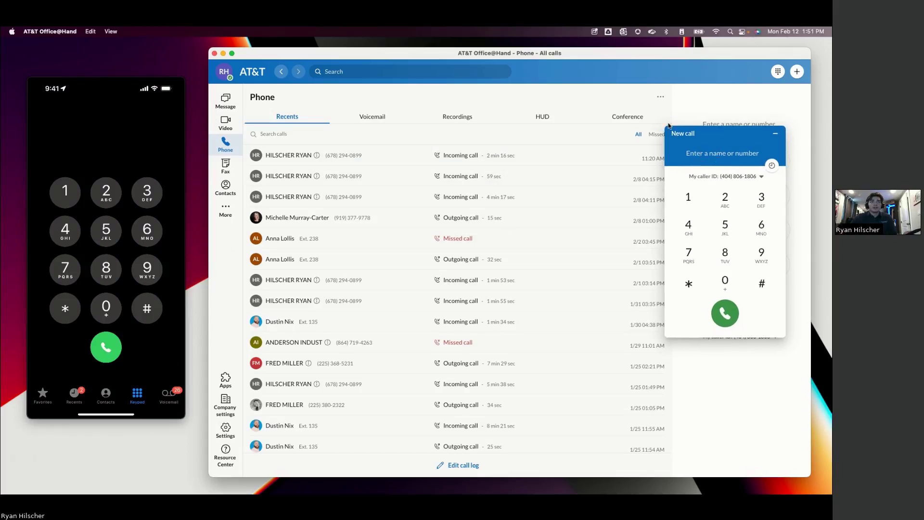
left_click_drag(640, 52, 637, 55)
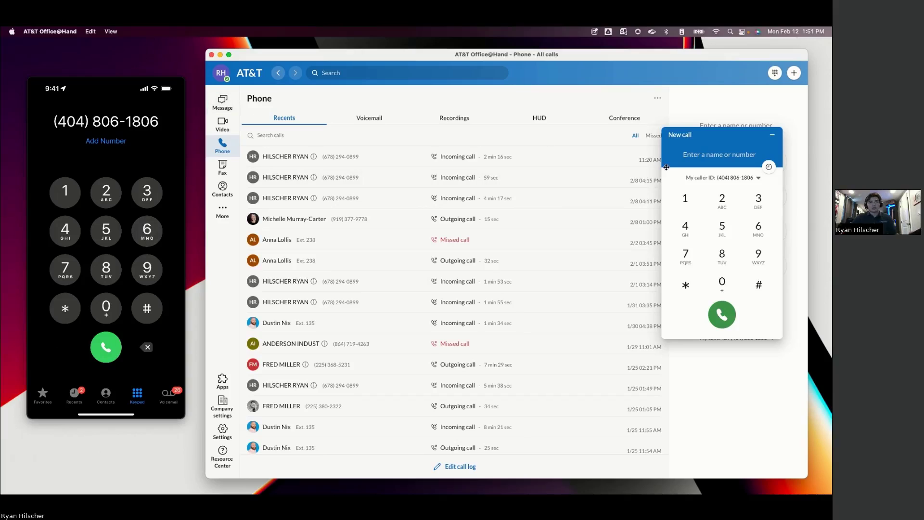
left_click_drag(723, 140, 730, 140)
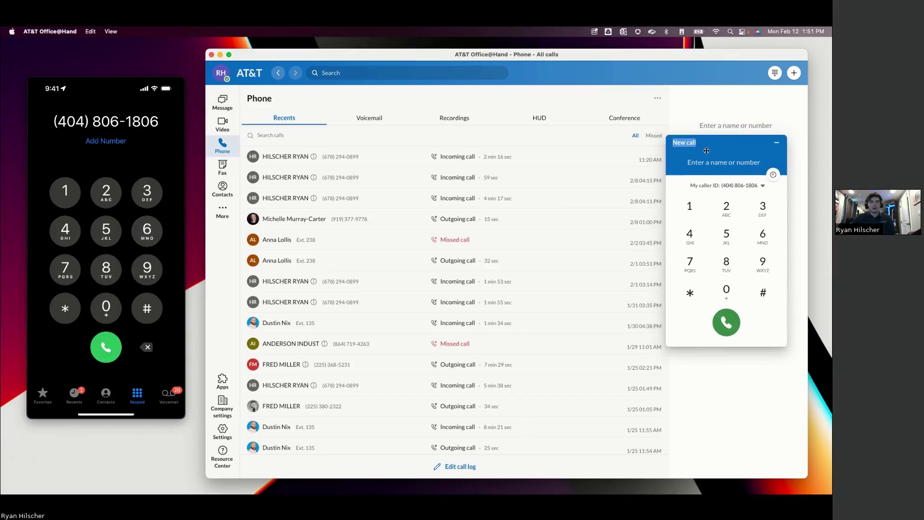
left_click(693, 142)
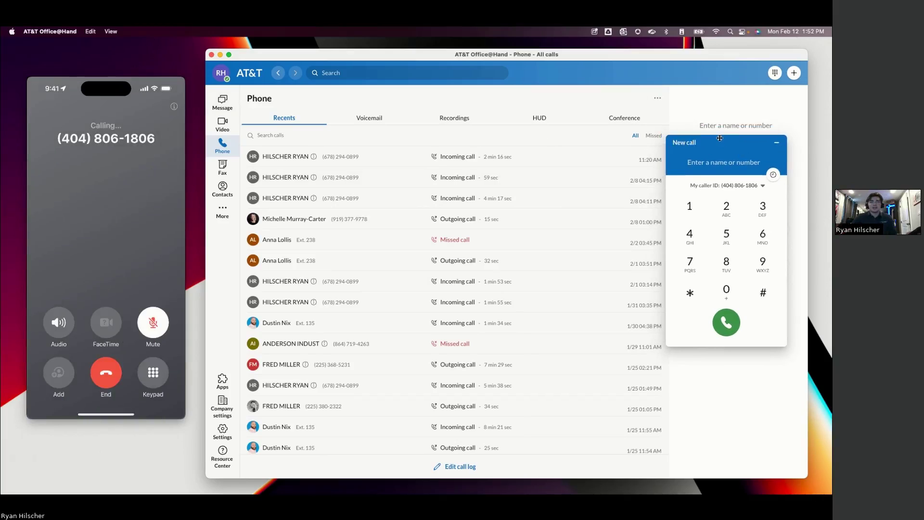
mouse_move(722, 139)
left_mouse_down()
mouse_move(727, 123)
mouse_move(726, 136)
left_mouse_up()
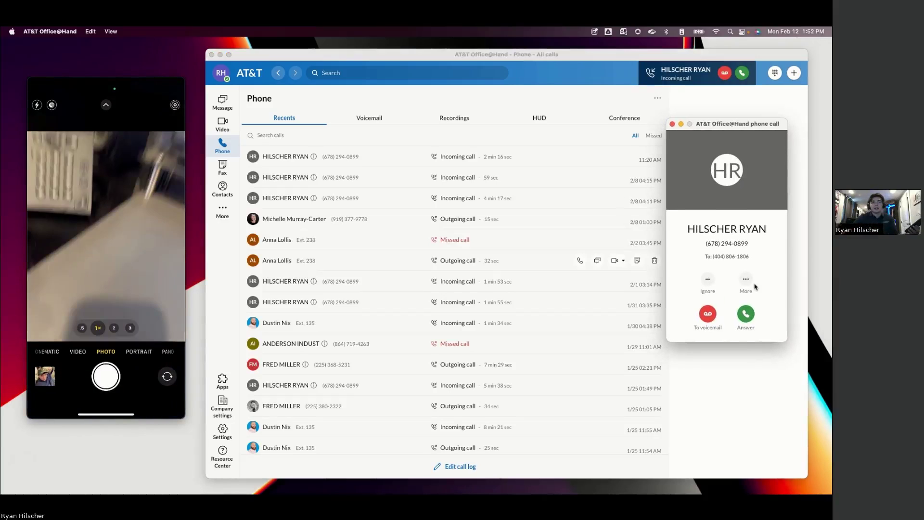
Answer the incoming call and mute the microphone.
left_click(746, 314)
left_click(691, 212)
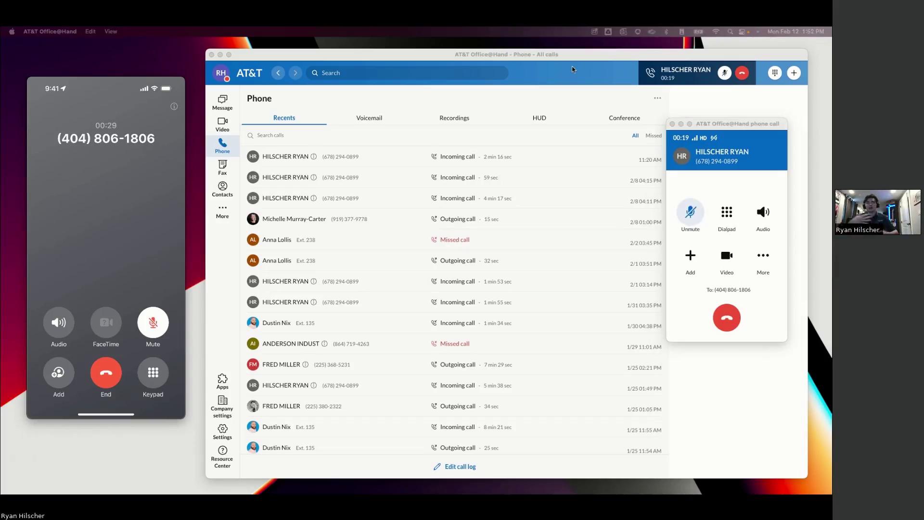
left_click_drag(748, 131, 743, 124)
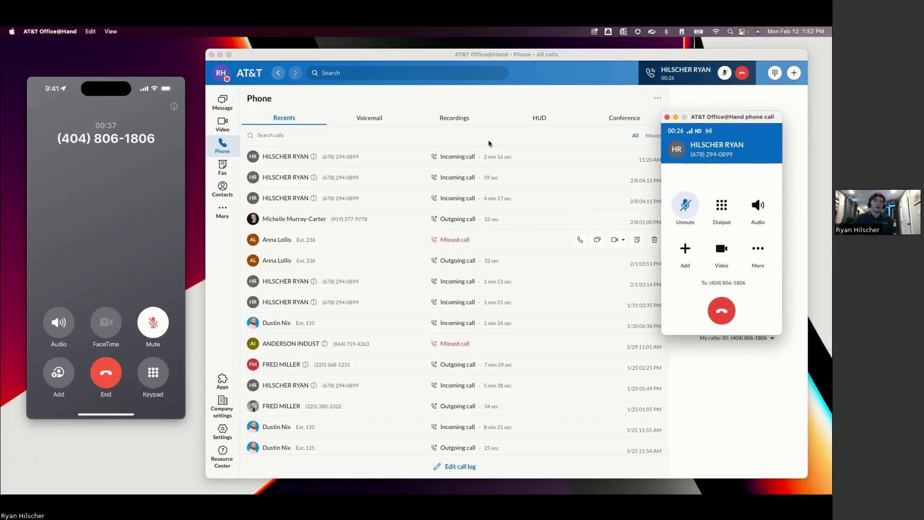
left_click_drag(712, 120, 709, 117)
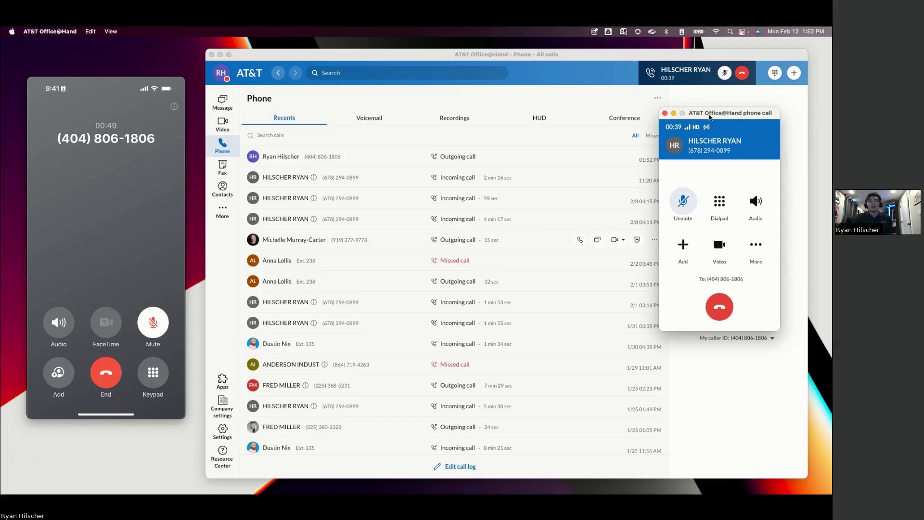
left_click_drag(715, 116, 721, 122)
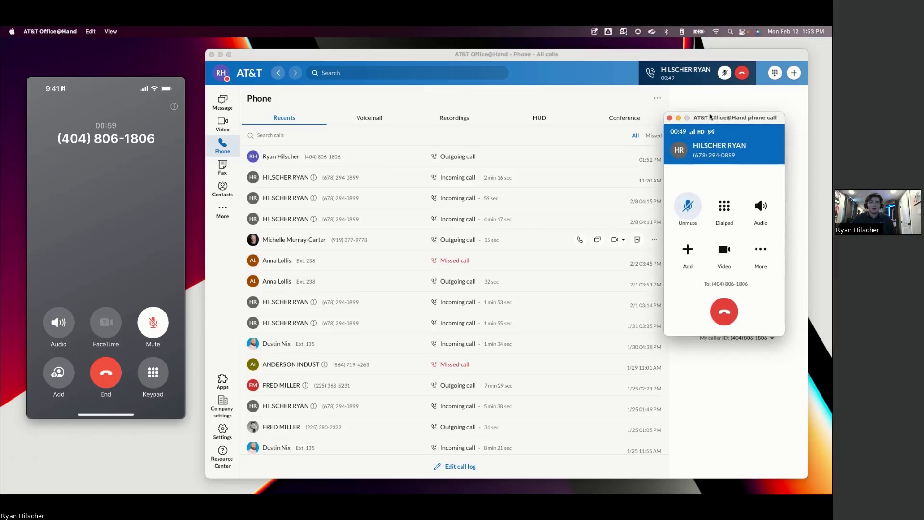
left_click_drag(702, 118, 703, 116)
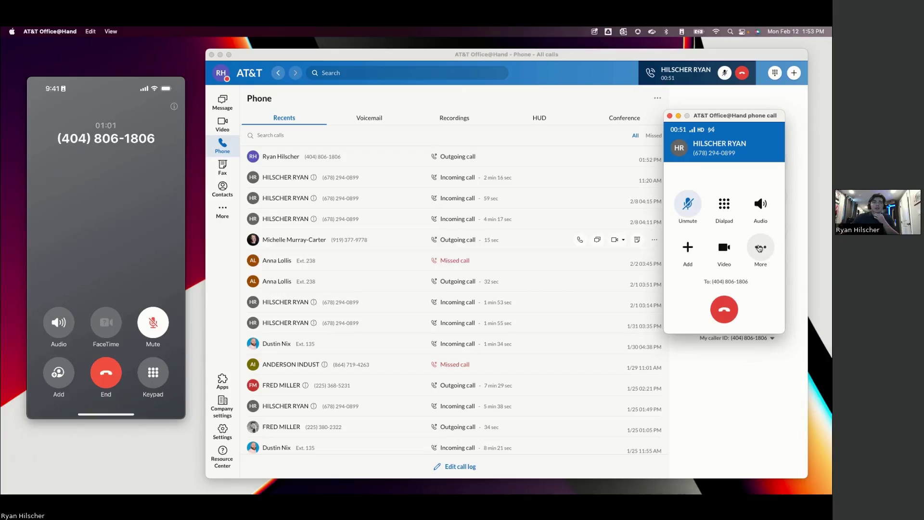
left_click_drag(705, 119, 722, 116)
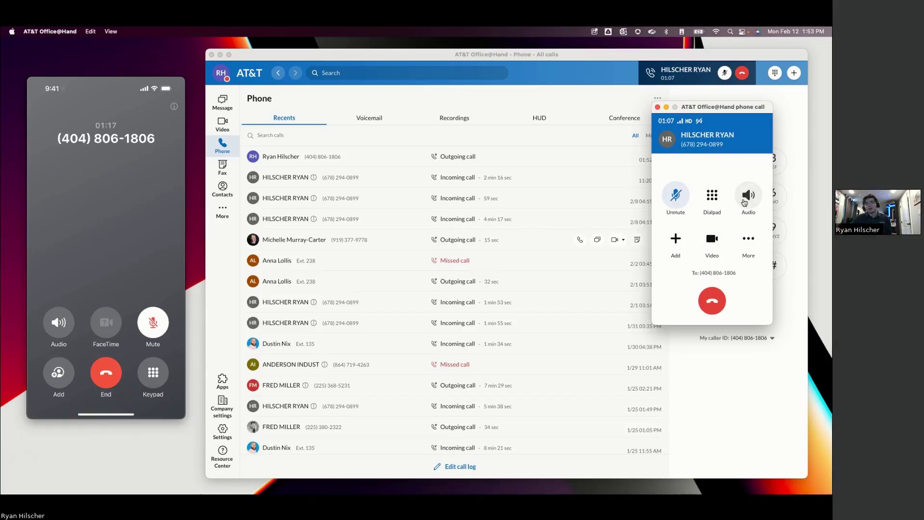
View the screens for adding a participant and transferring the call, returning to the active call controls after each.
left_click(676, 239)
left_click(663, 139)
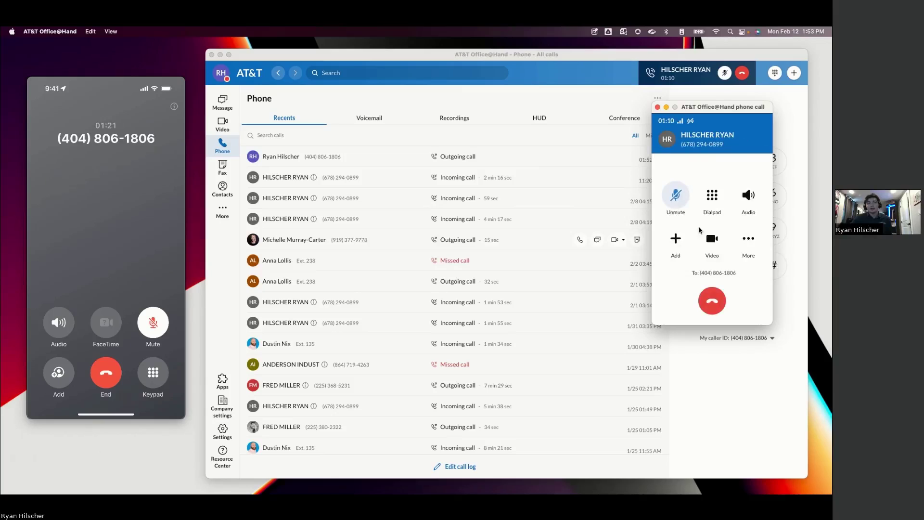
left_click(748, 238)
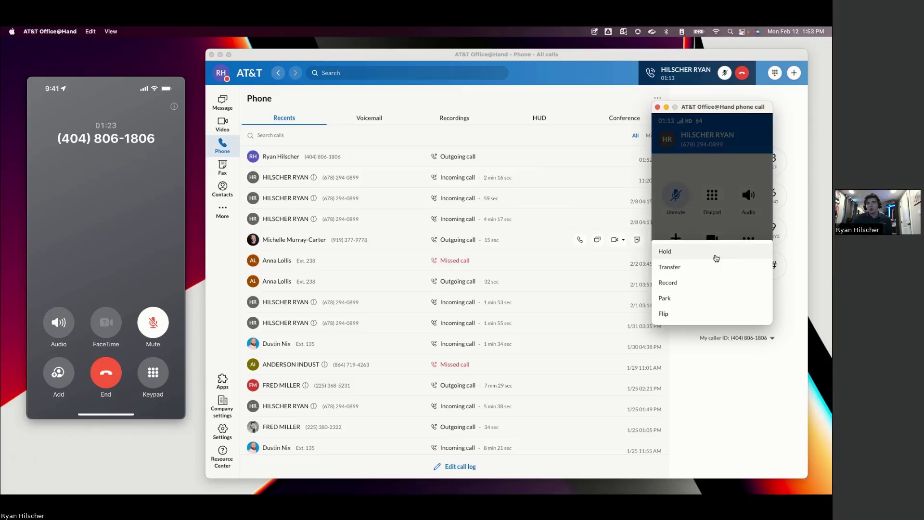
left_click(711, 268)
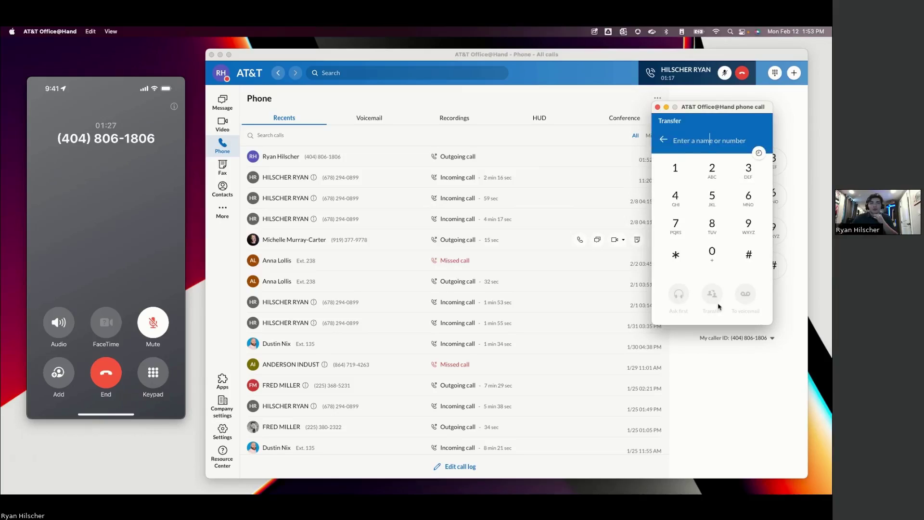
left_click(662, 140)
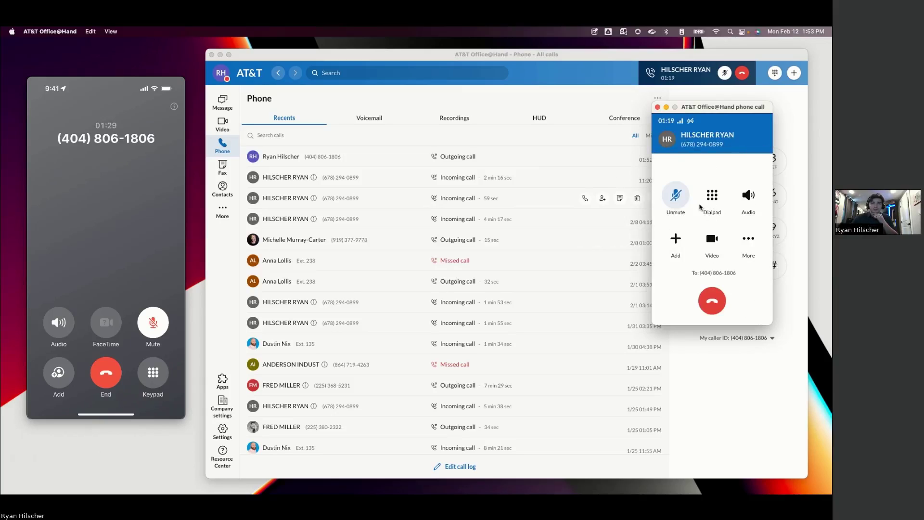
Start recording the active call, and stop the recording.
left_click(748, 241)
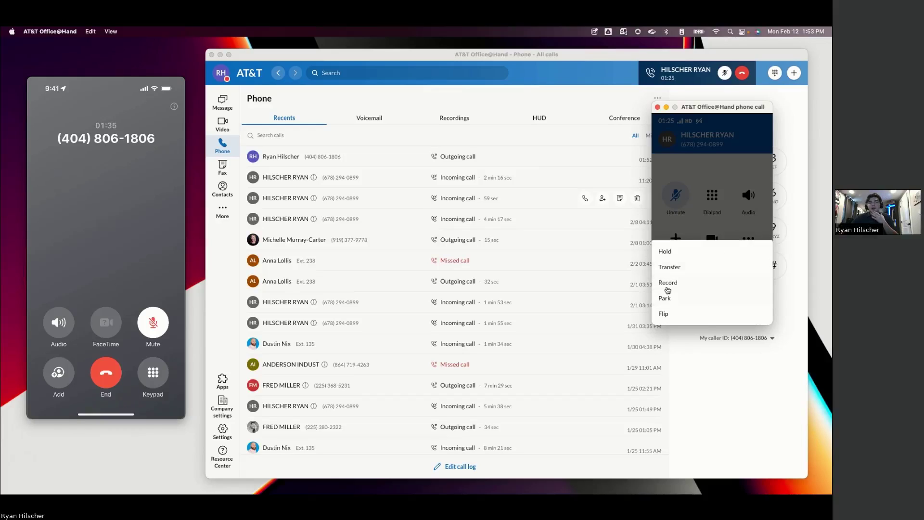
left_click(676, 287)
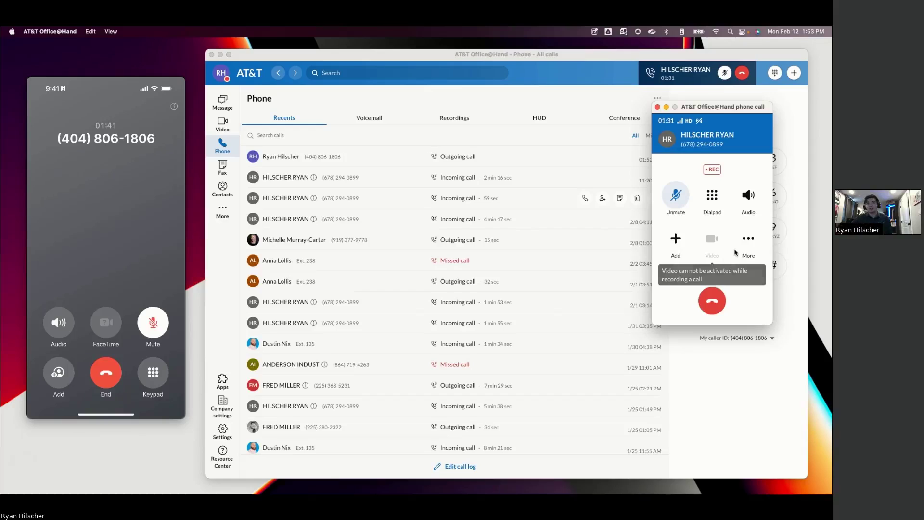
left_click(746, 239)
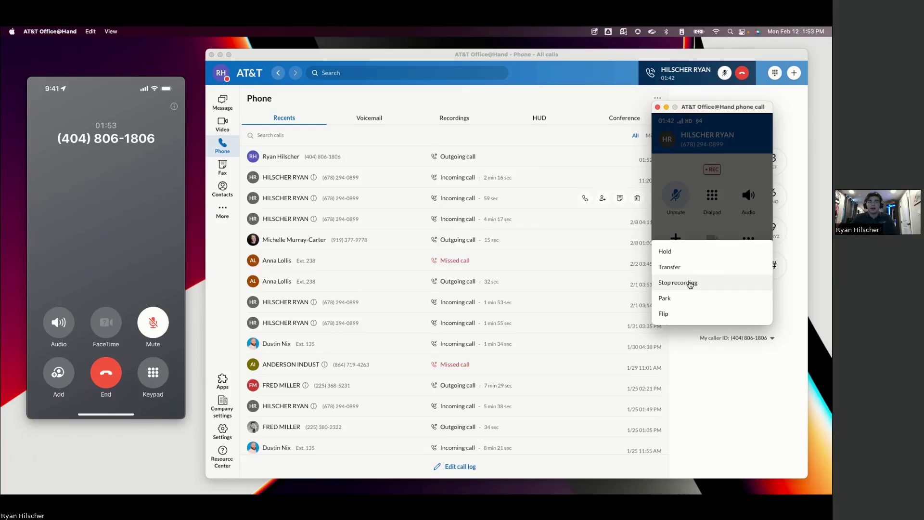
left_click(684, 285)
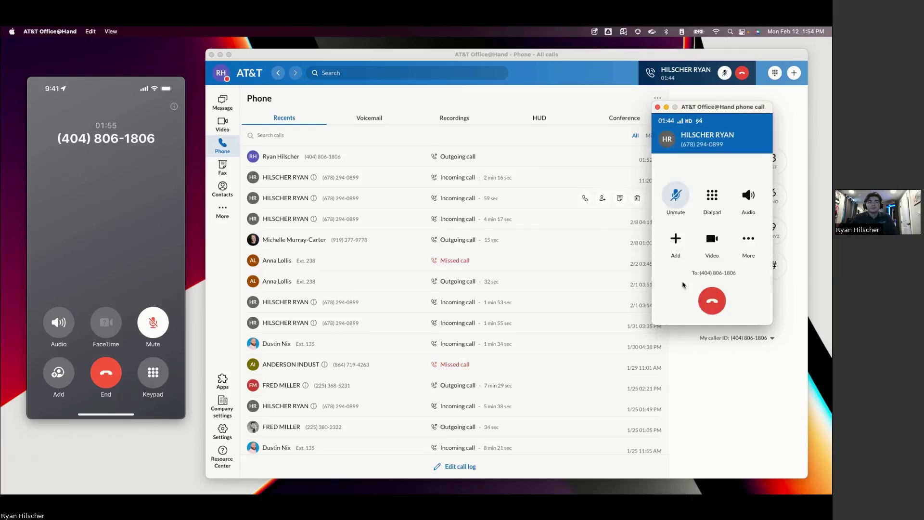
Review the additional call options Hold, Transfer, Record, Park and Flip, and return to the call controls without choosing one.
left_click(748, 240)
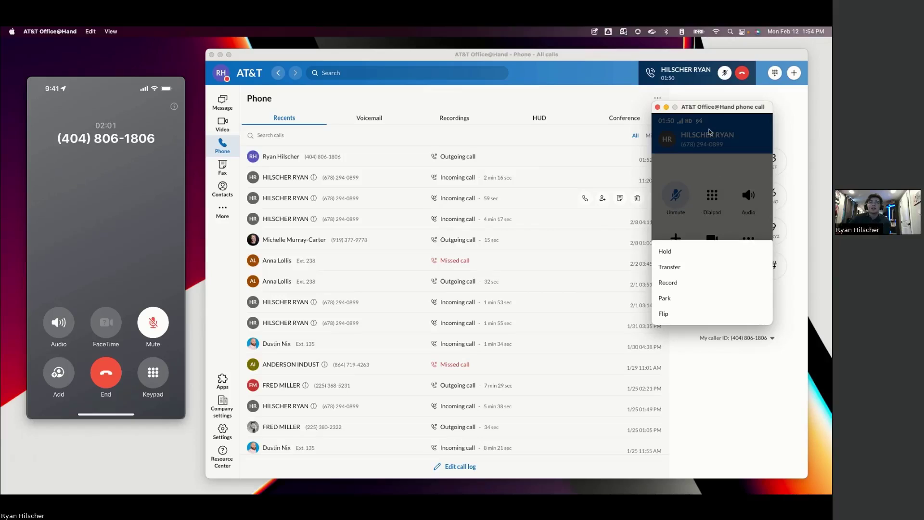
left_click_drag(709, 132, 708, 127)
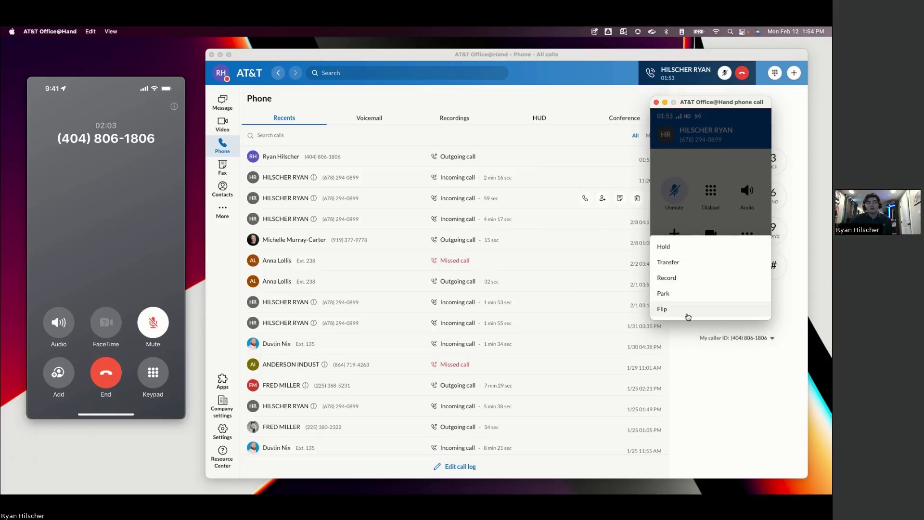
left_click(705, 161)
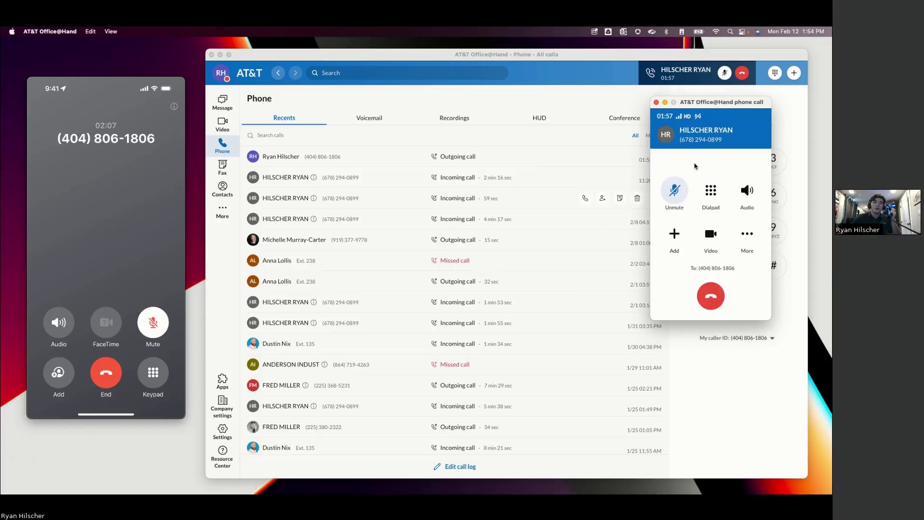
left_click(746, 235)
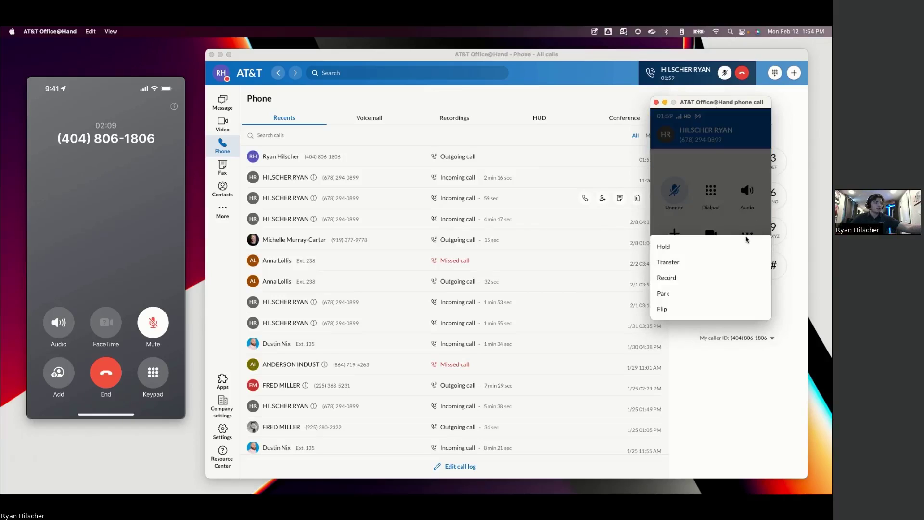
left_click(729, 186)
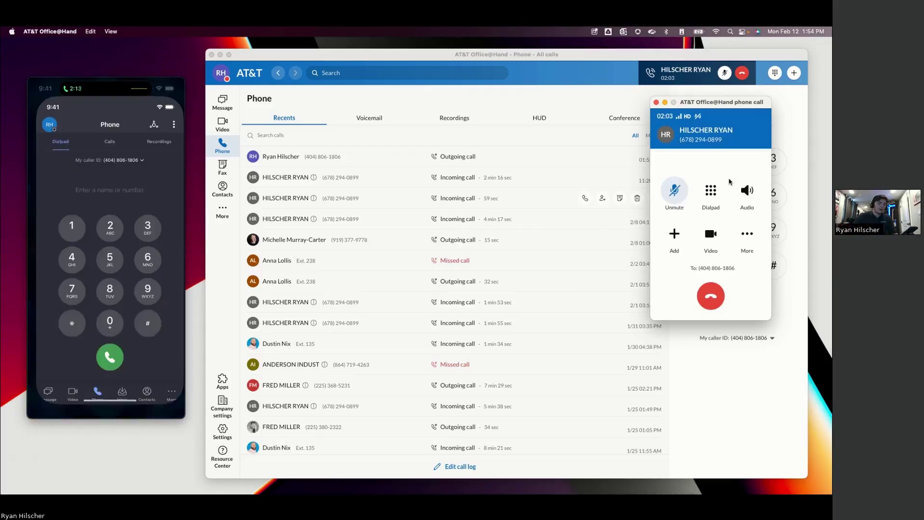
mouse_move(126, 178)
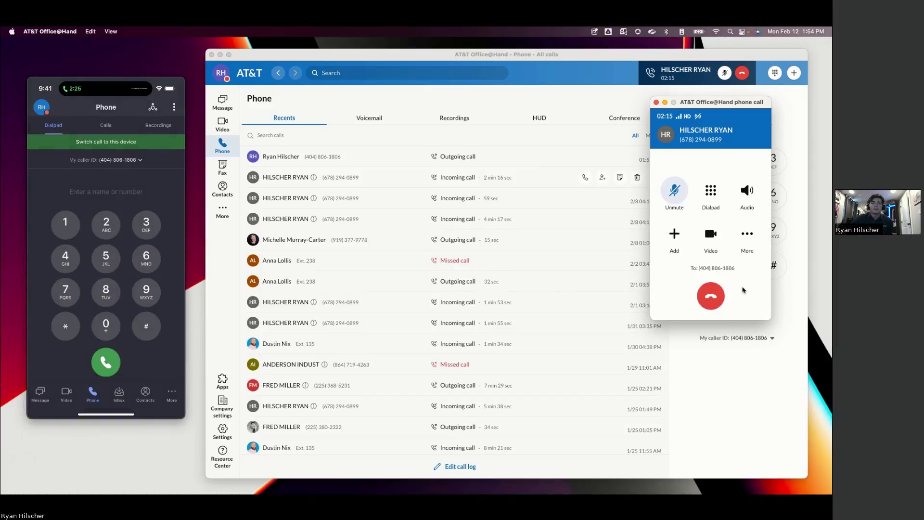
End the active call, and view the HUD extensions before returning to the recent calls list.
left_click(710, 297)
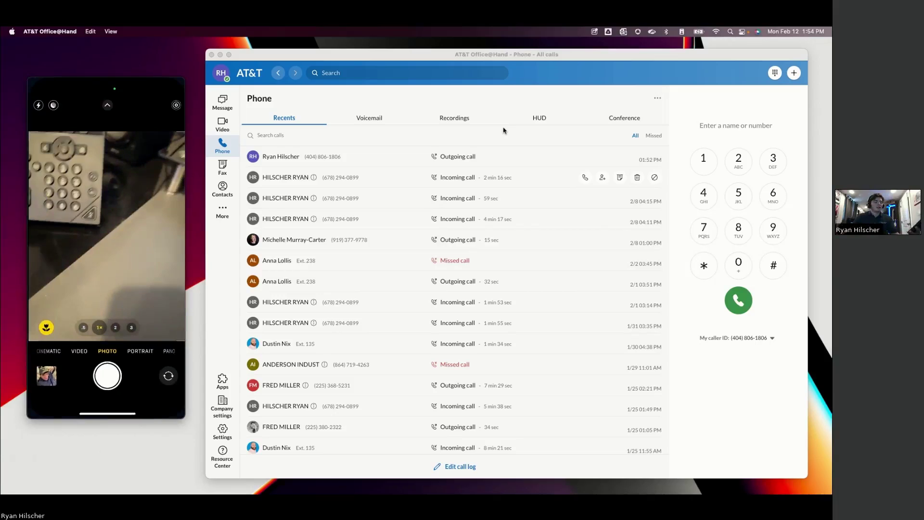
left_click(534, 118)
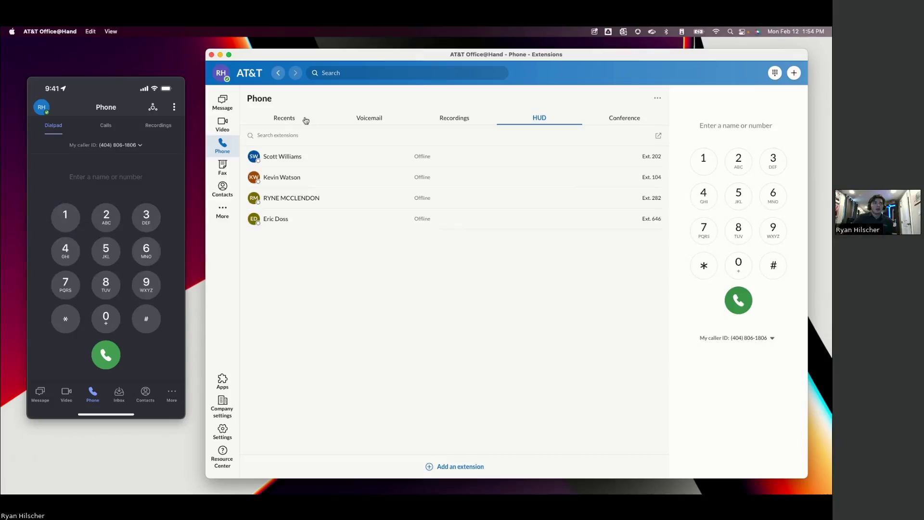
left_click(282, 119)
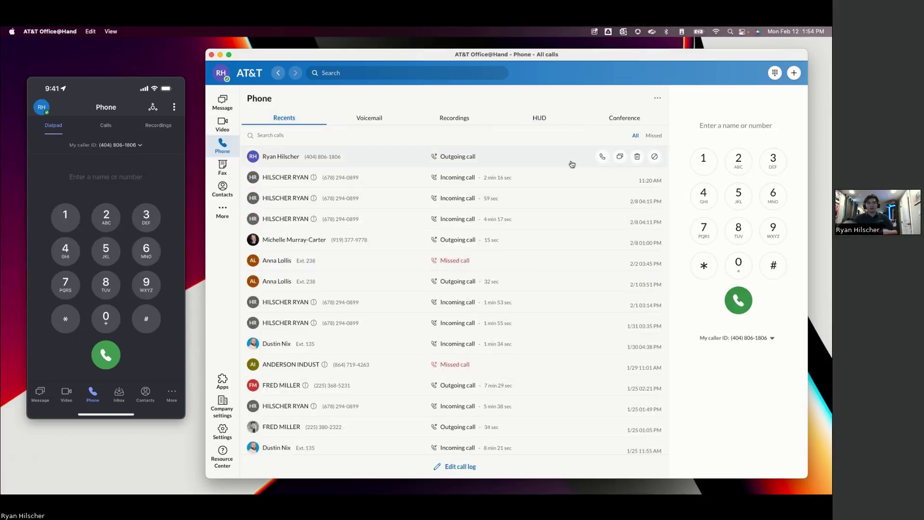
mouse_move(601, 176)
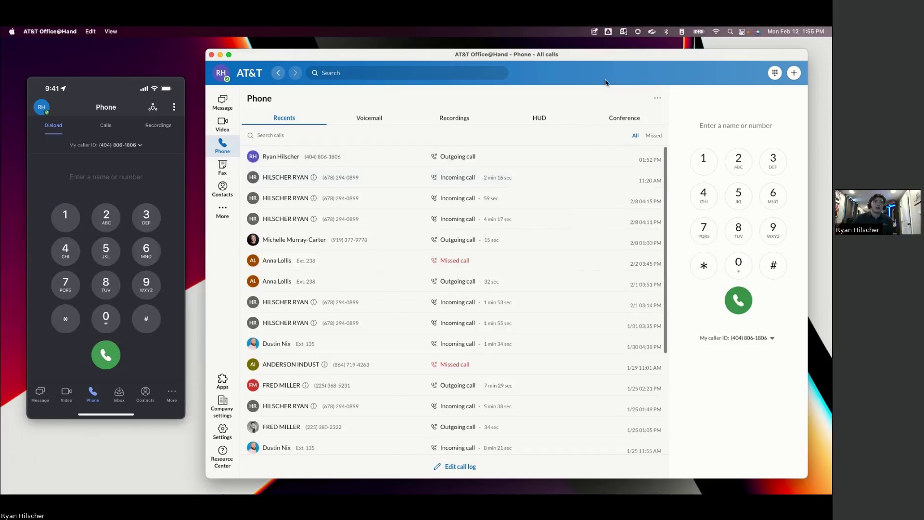
Open the Message section and view the first conversation in the direct messages list.
left_click_drag(601, 60, 591, 55)
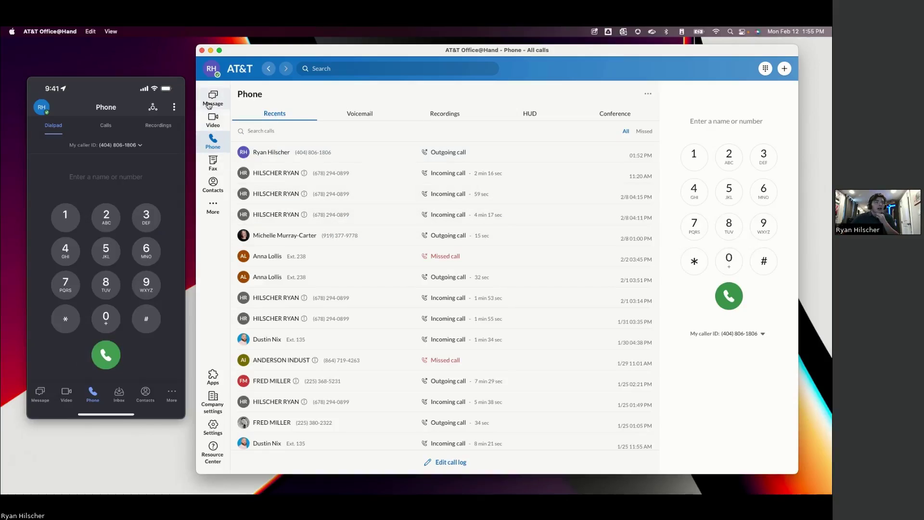
left_click(212, 100)
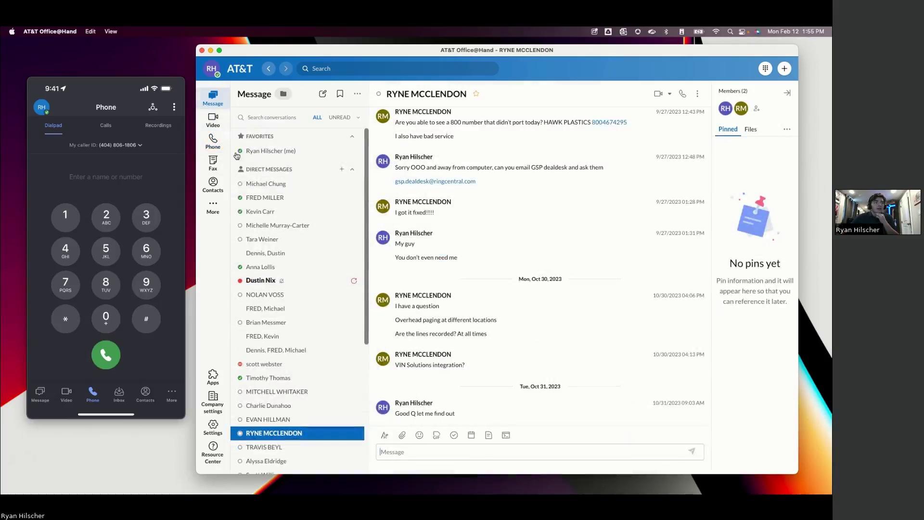
scroll(317, 244, "down", 1)
left_click(264, 264)
scroll(301, 227, "up", 1)
left_click(285, 211)
left_click(280, 185)
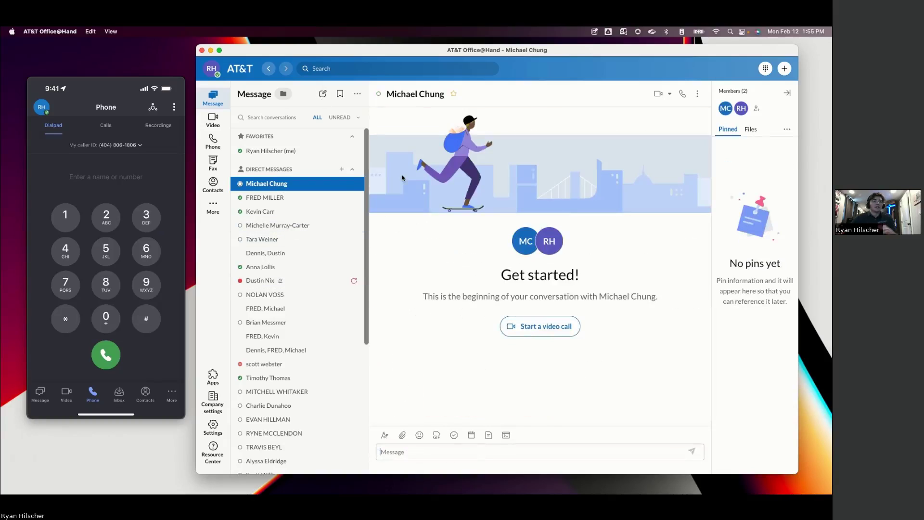
View the AT&T Cloud Team - All team conversation, and show the upcoming meetings in the Video section.
scroll(289, 336, "down", 8)
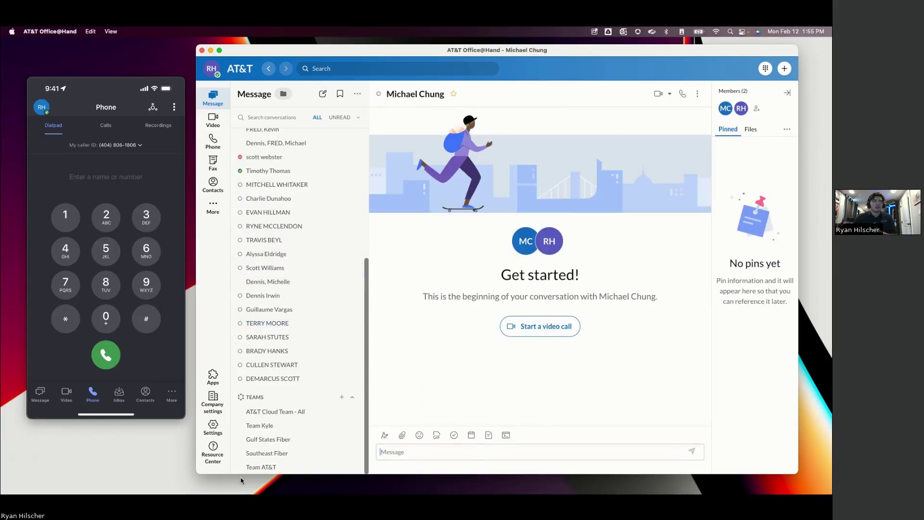
left_click(290, 413)
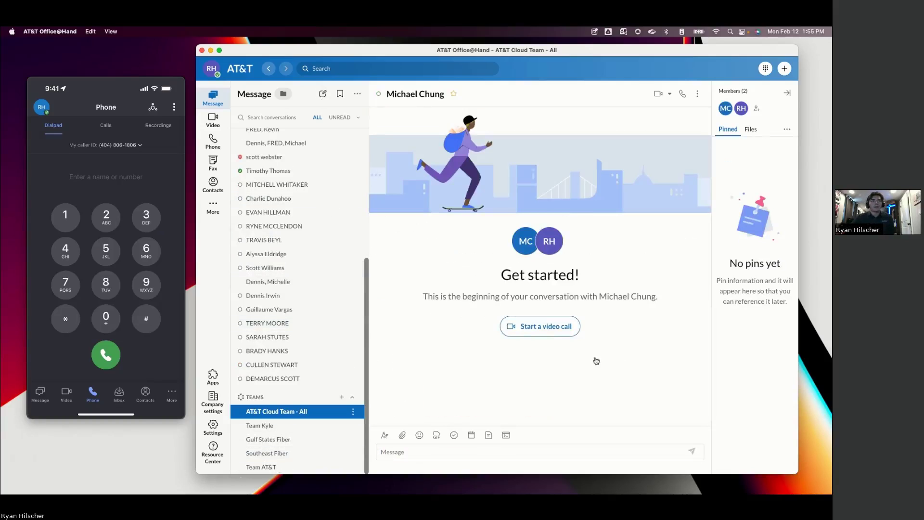
scroll(514, 237, "up", 2)
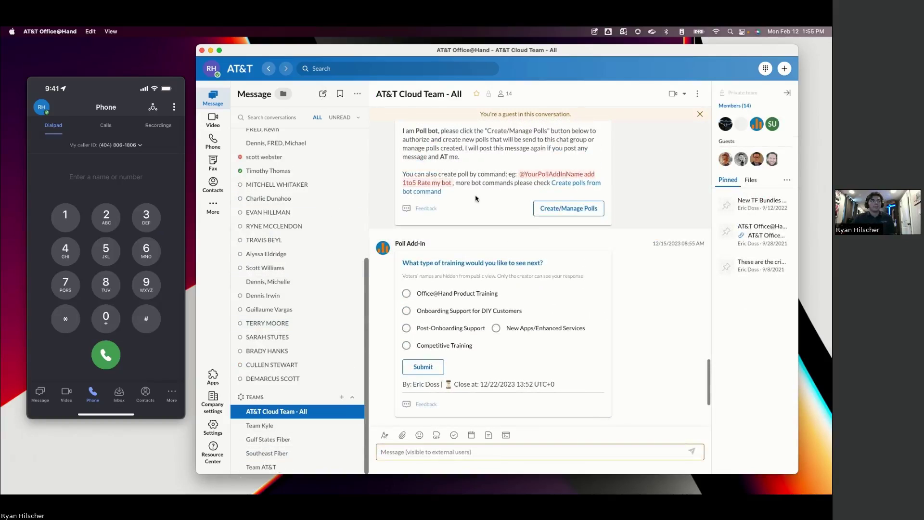
left_click(213, 120)
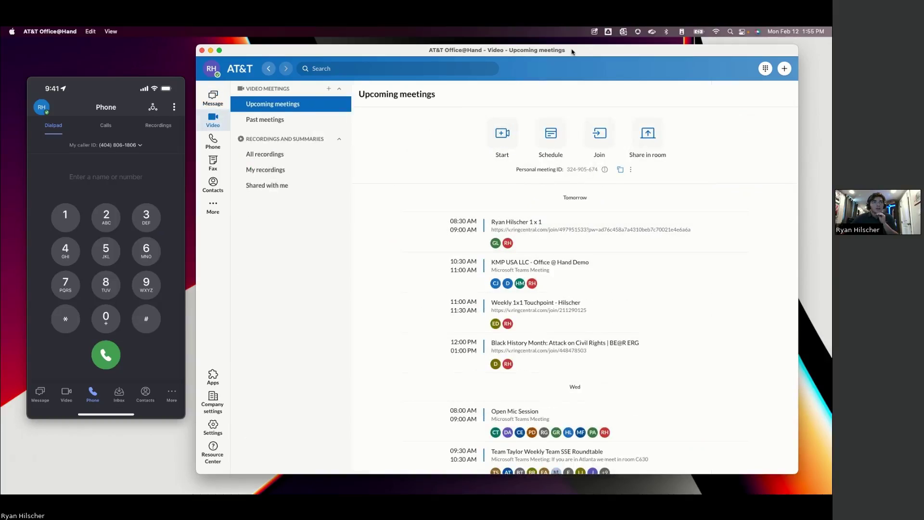
left_click_drag(571, 51, 578, 51)
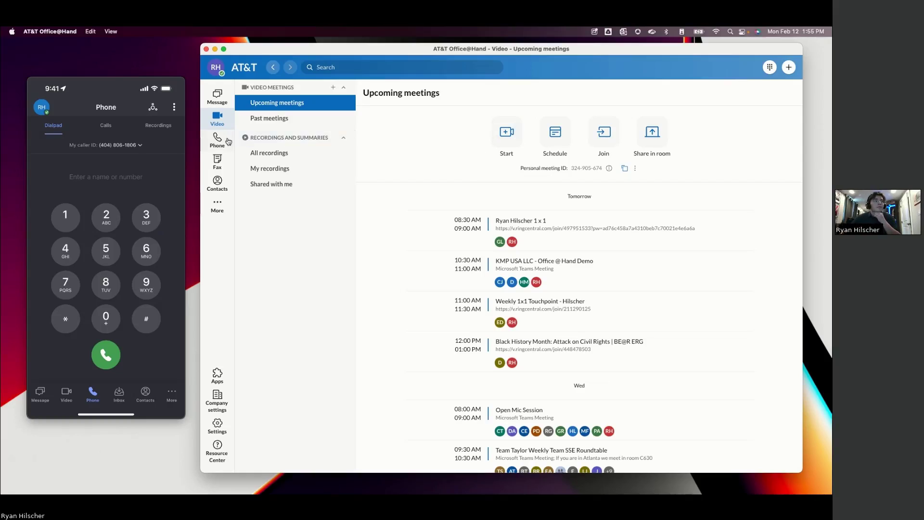
Open a new fax form in the Fax section, view the available sender numbers, and cancel the fax.
left_click(217, 160)
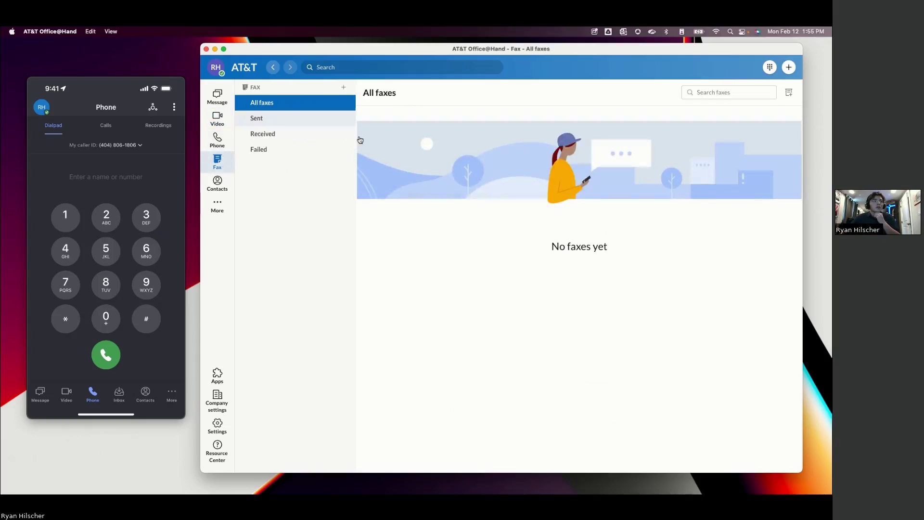
left_click(786, 93)
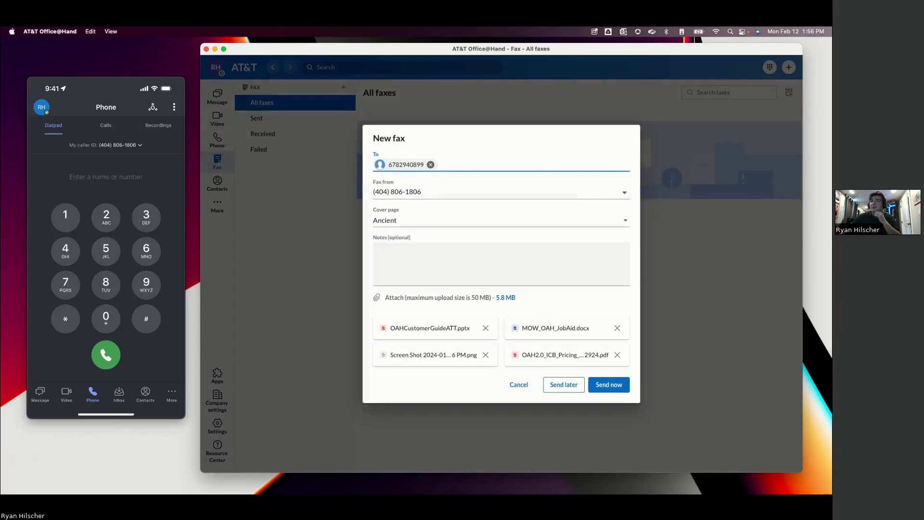
left_click_drag(506, 295, 515, 340)
left_click(423, 192)
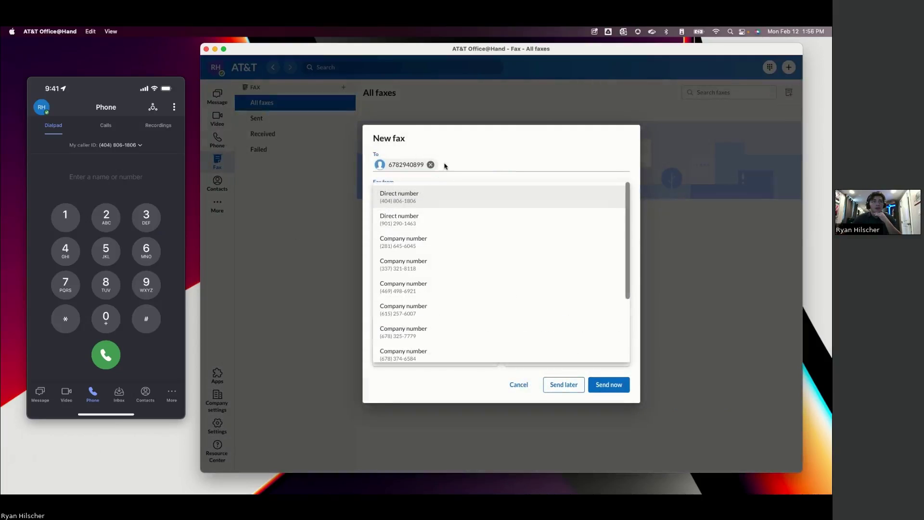
left_click(466, 191)
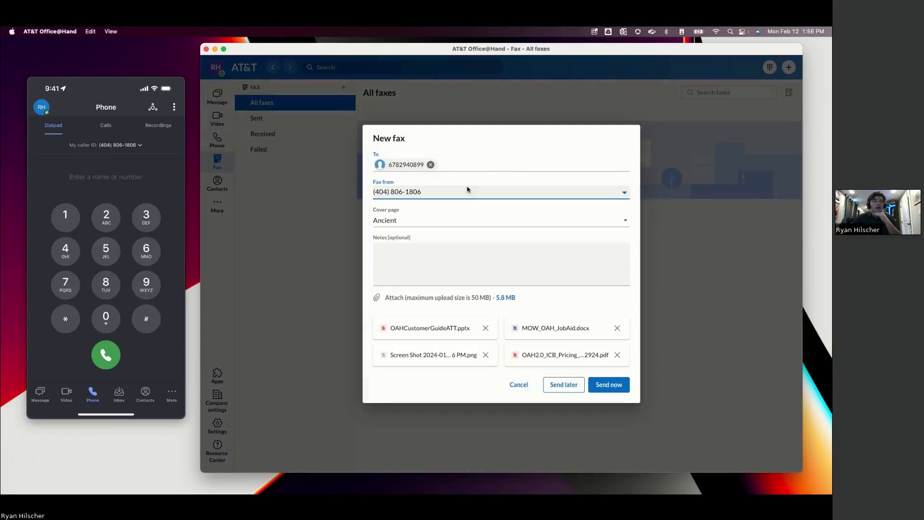
left_click(522, 384)
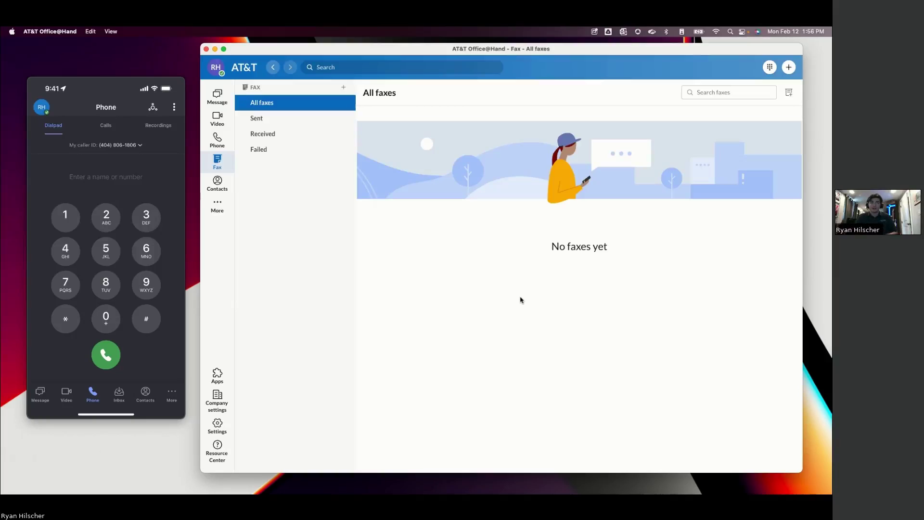
Open the new fax form from the quick-create options, and cancel it without sending.
left_click(789, 68)
left_click(743, 157)
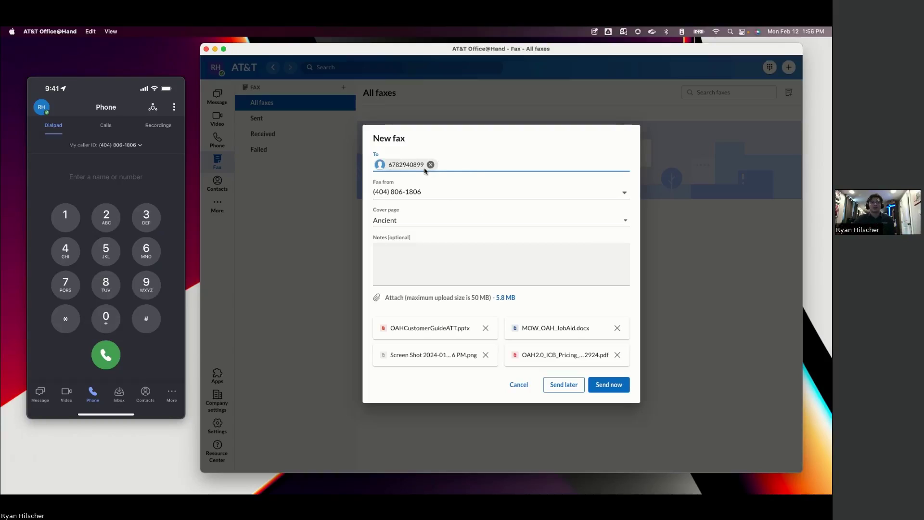
left_click(520, 386)
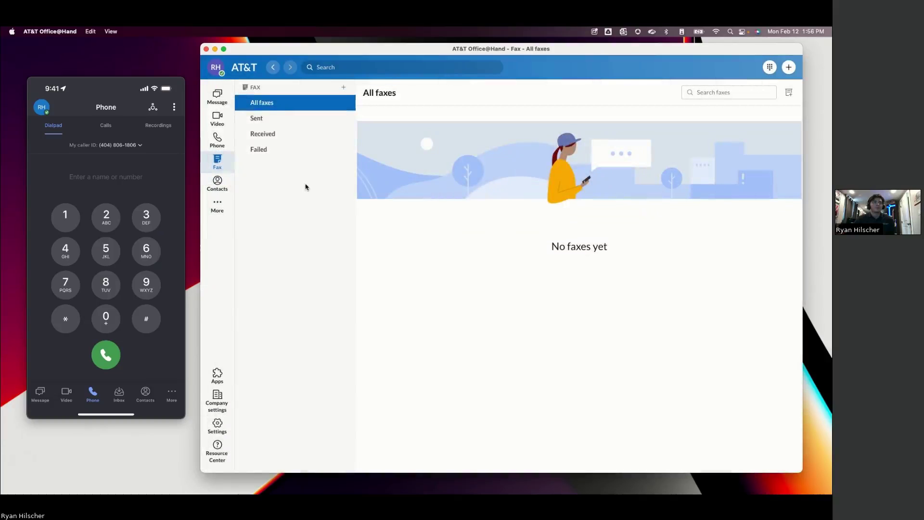
Return to the Phone section, open the floating New call dialpad, and place it over the built-in dialpad.
left_click(217, 140)
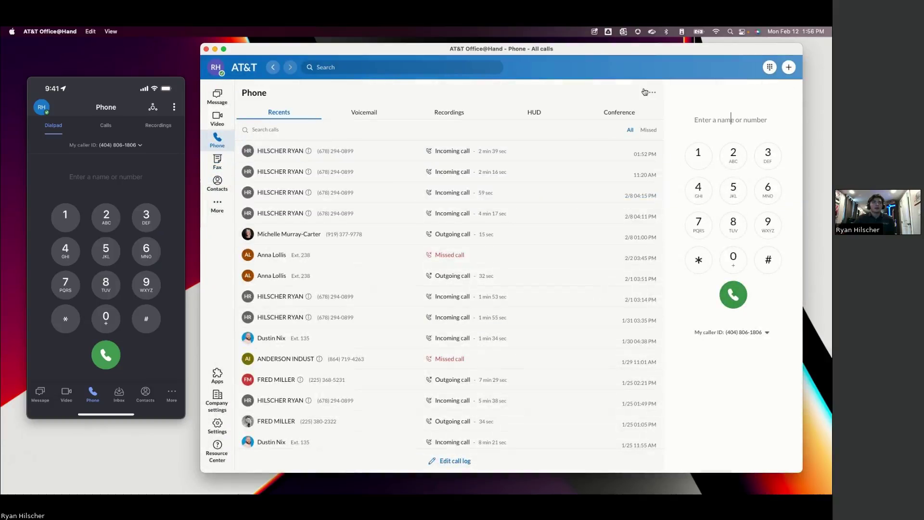
left_click(769, 67)
left_click_drag(535, 160, 736, 140)
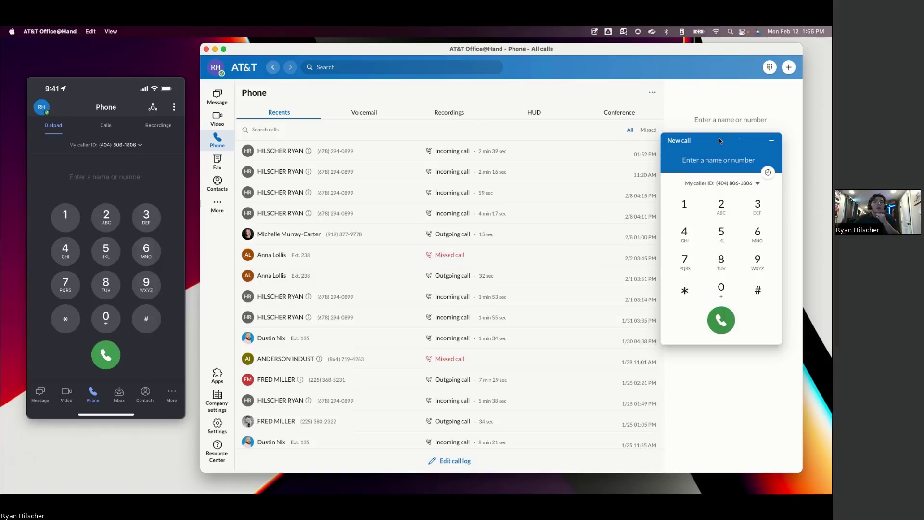
left_click_drag(741, 146, 741, 138)
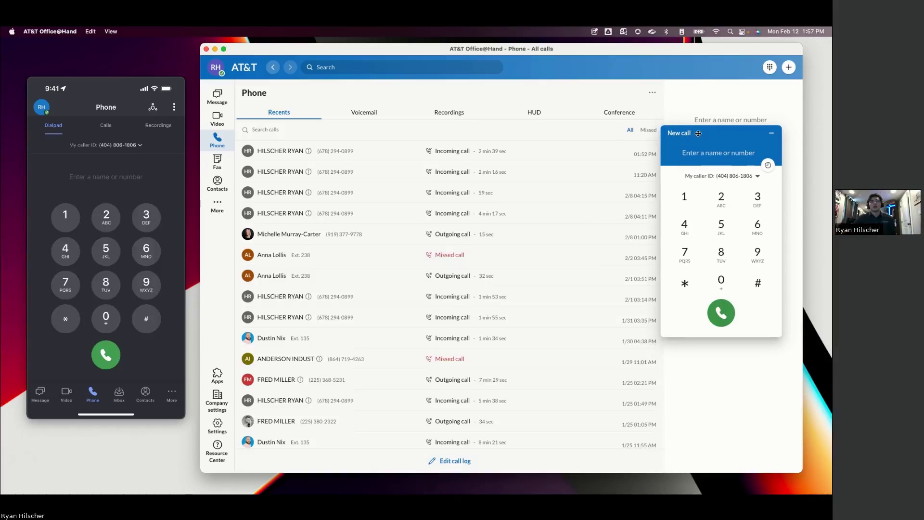
left_click_drag(697, 133, 697, 118)
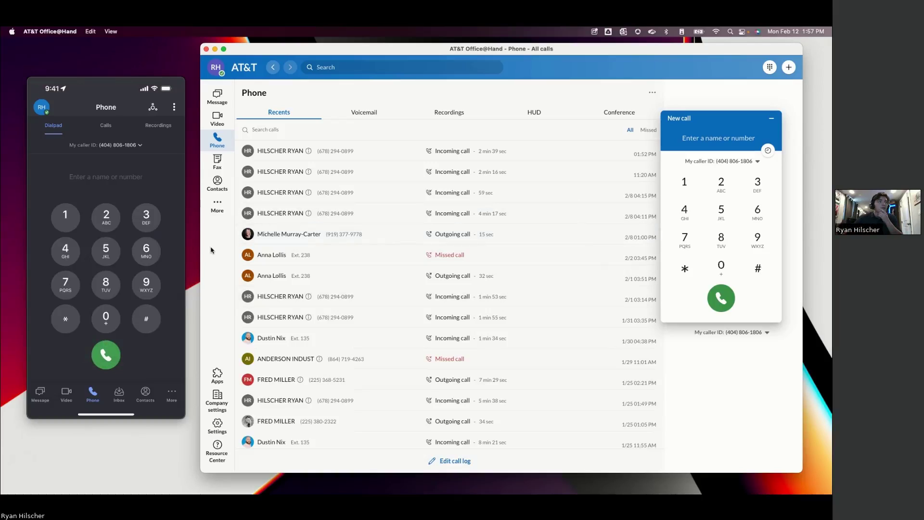
Minimize the floating dialpad and open the Admin Portal in the browser from the Company settings.
left_click(222, 401)
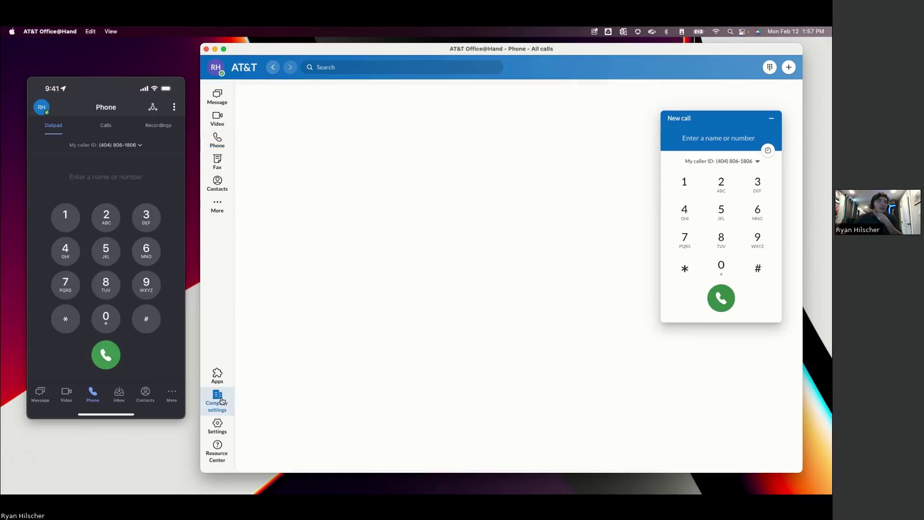
left_click(770, 122)
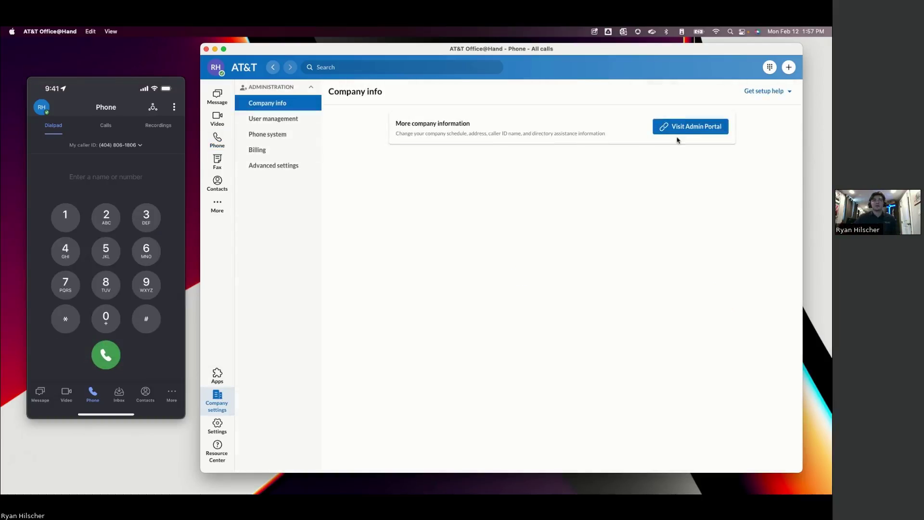
left_click(681, 127)
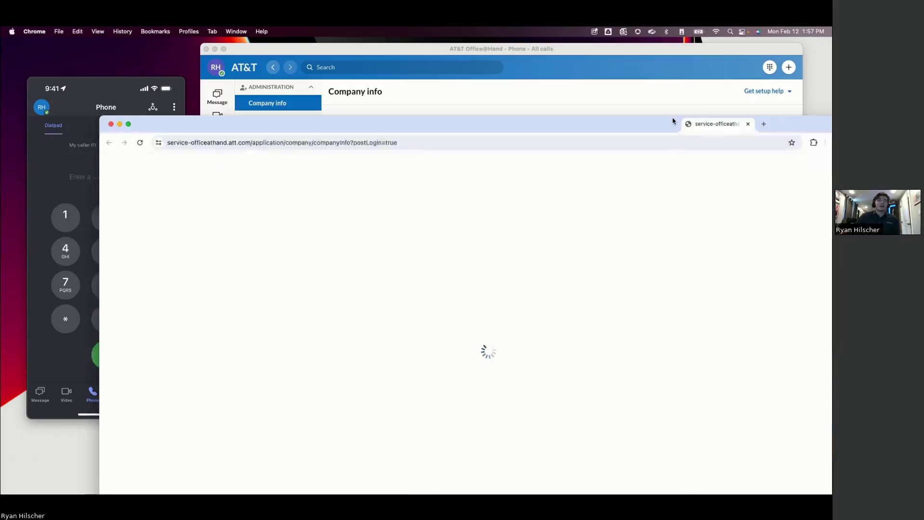
left_click_drag(674, 119, 624, 58)
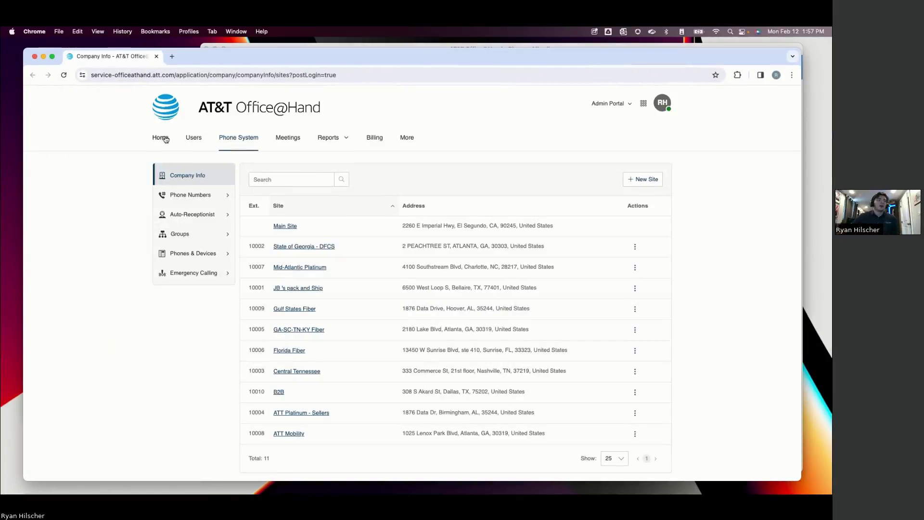
Go to the Admin Portal home page and highlight the company name and main number in the company summary.
left_click(162, 136)
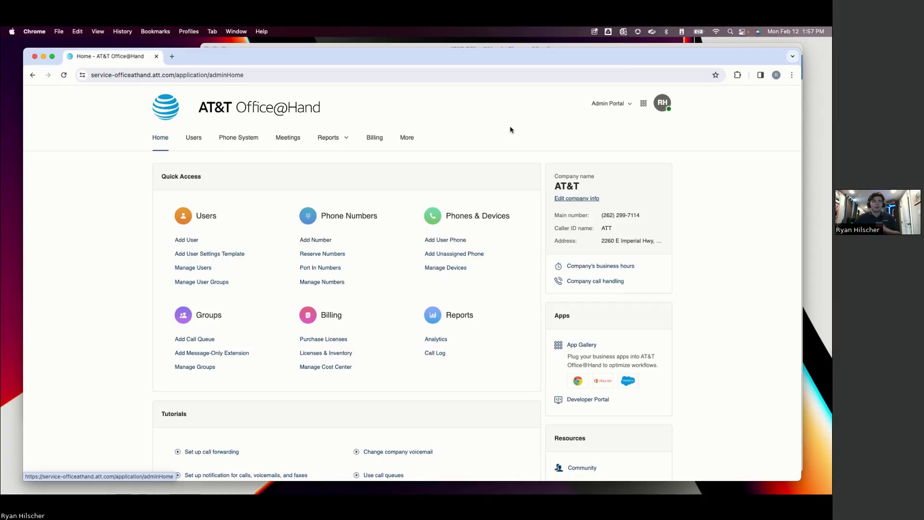
left_click_drag(236, 58, 229, 50)
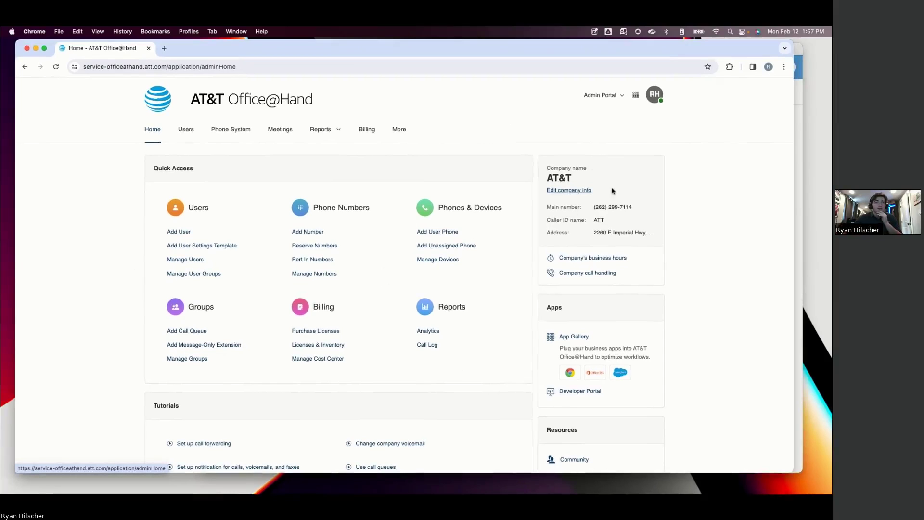
double_click(552, 177)
left_click_drag(595, 207, 635, 215)
left_click(636, 215)
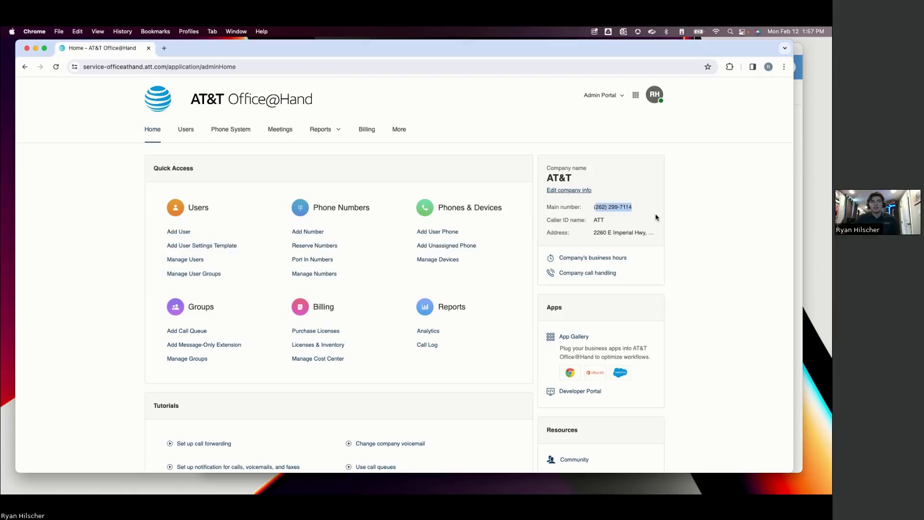
Open the company call handling settings and try IVR menu, call queue and a specific user as the business-hours route for incoming calls.
left_click(585, 273)
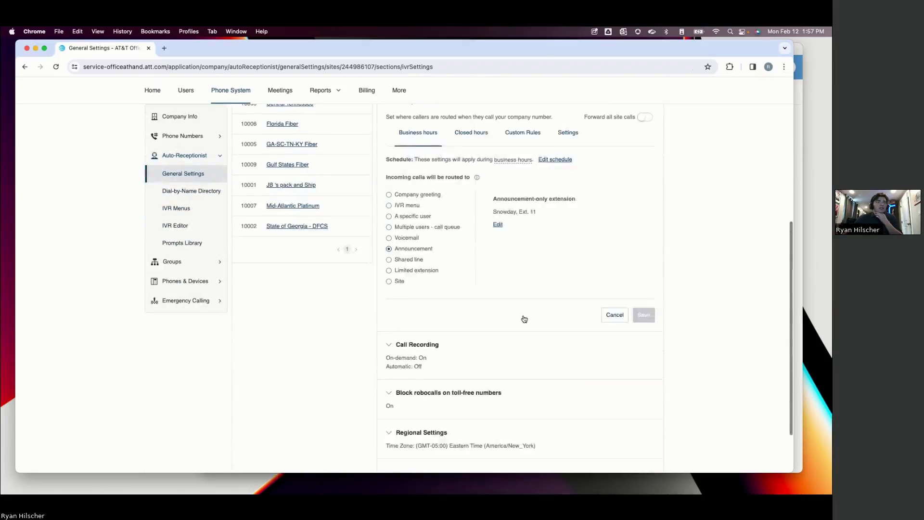
scroll(523, 308, "up", 1)
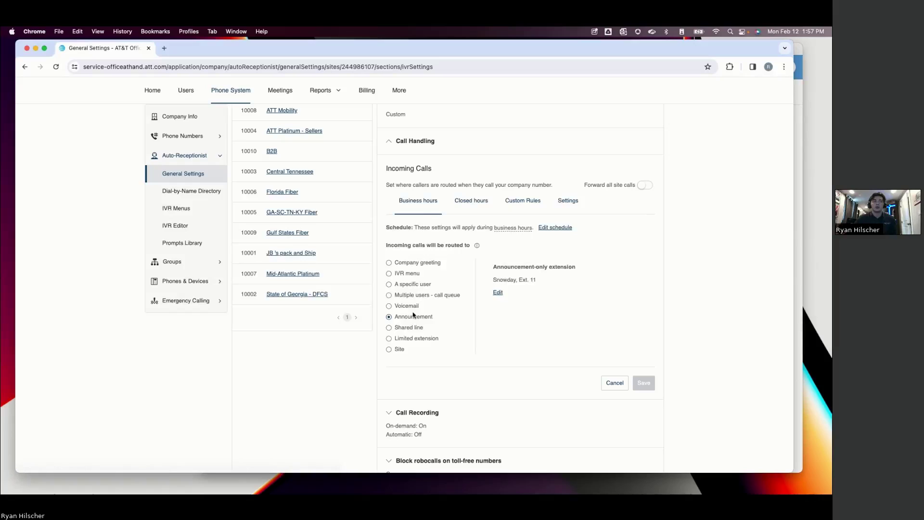
left_click(390, 275)
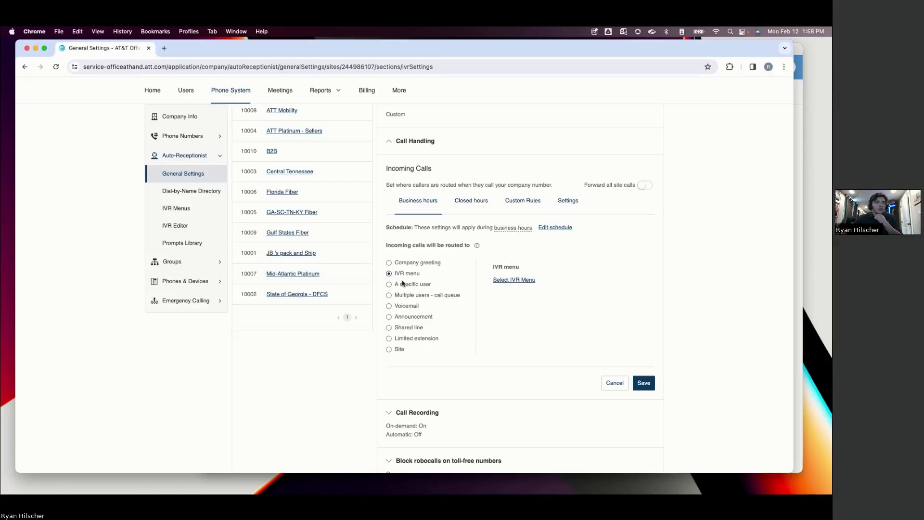
left_click(389, 295)
left_click(389, 284)
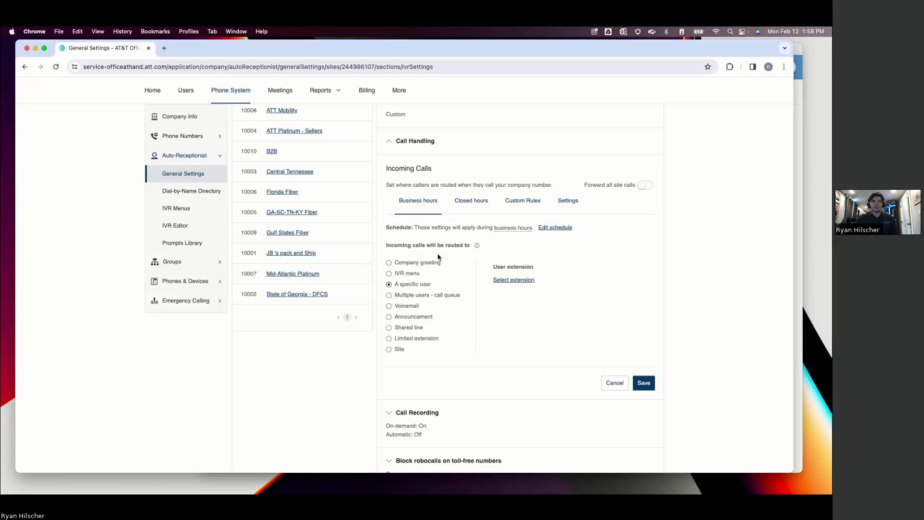
scroll(483, 190, "up", 1)
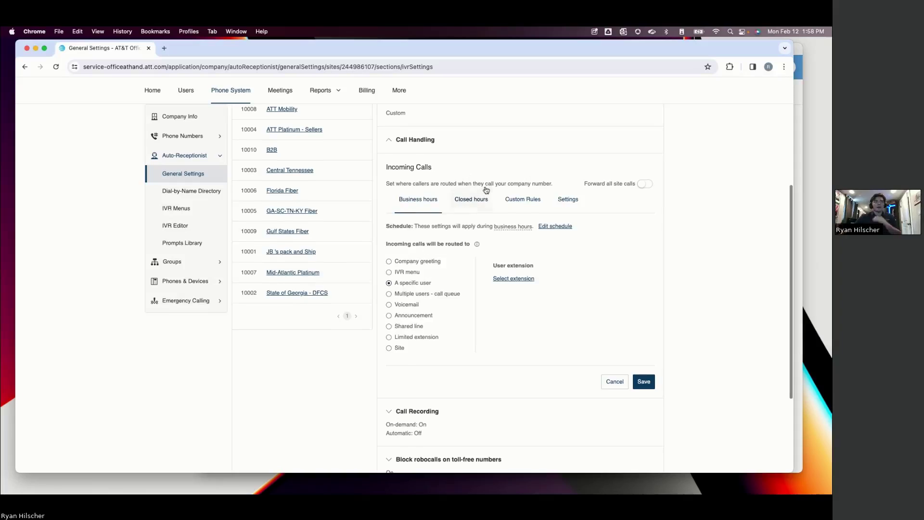
Discard the unsaved business-hours route and compare the saved closed-hours and business-hours routing of incoming calls.
left_click(469, 205)
left_click(458, 207)
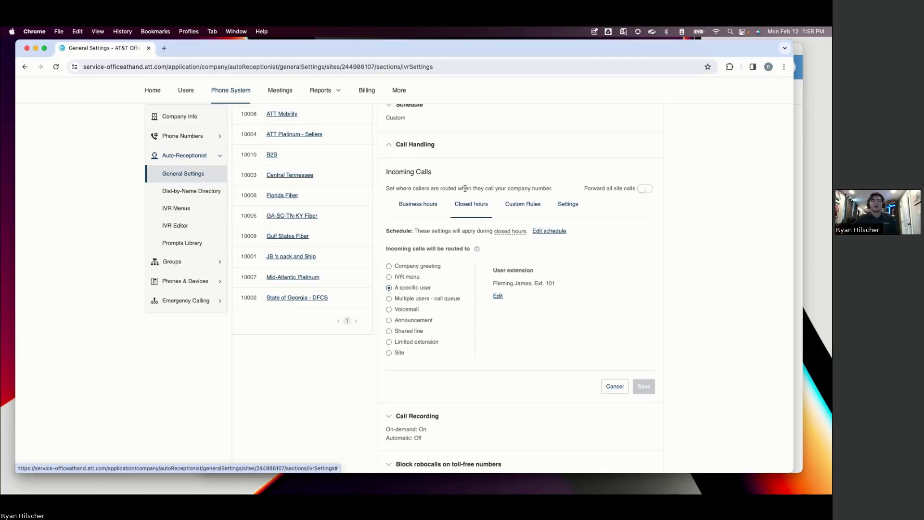
left_click(417, 203)
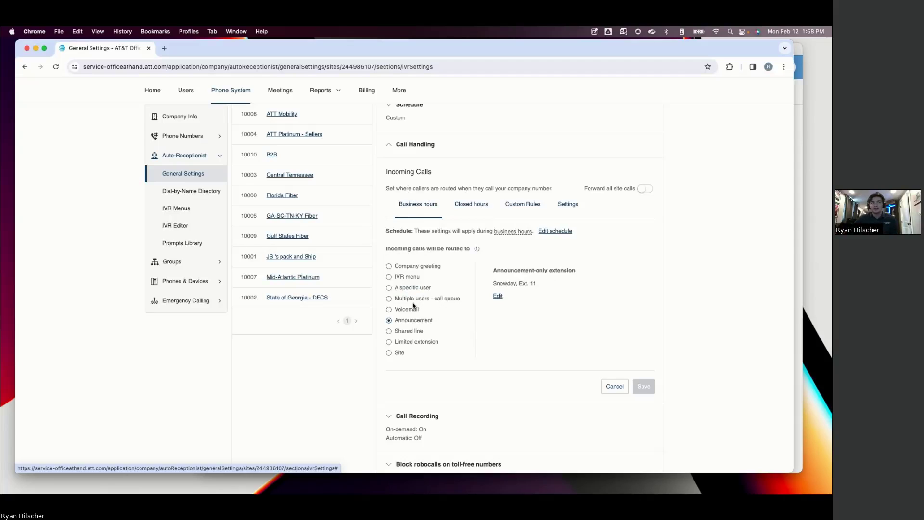
left_click(465, 205)
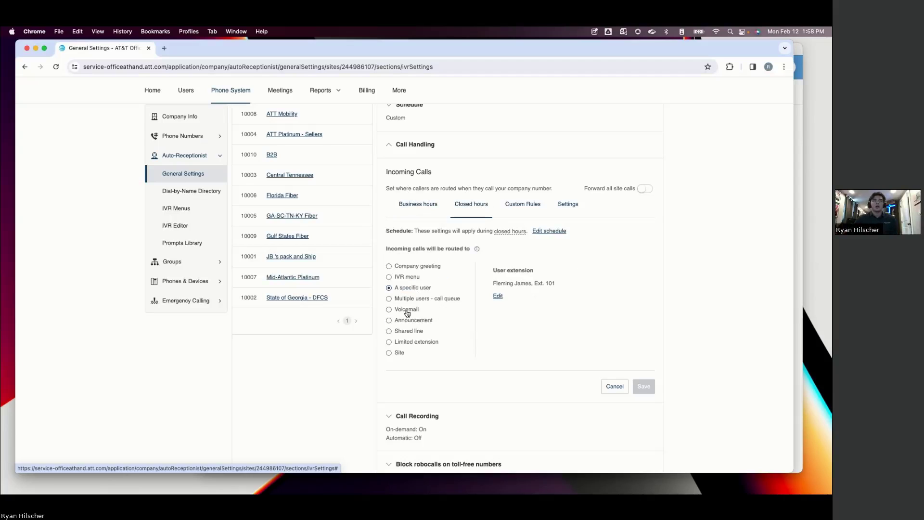
Try announcement and voicemail as the closed-hours route for incoming calls, discarding the changes when moving to the custom rules.
left_click(389, 320)
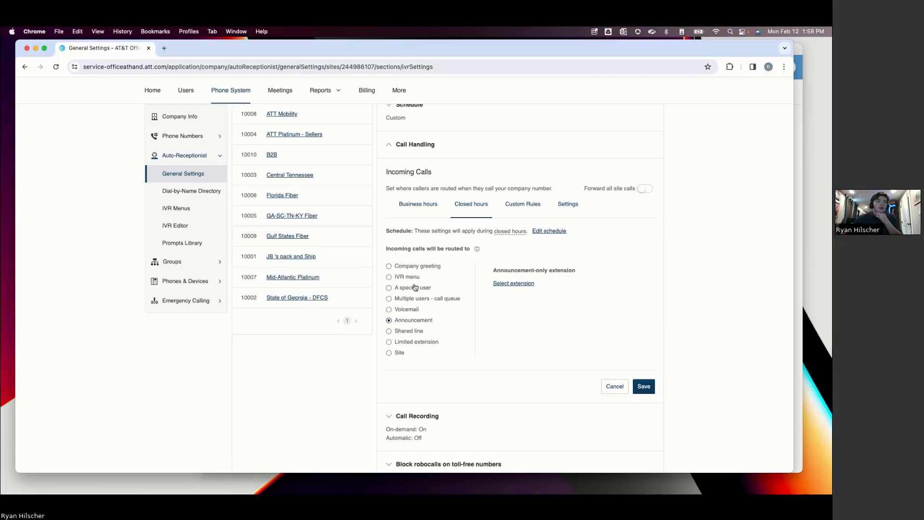
left_click(399, 310)
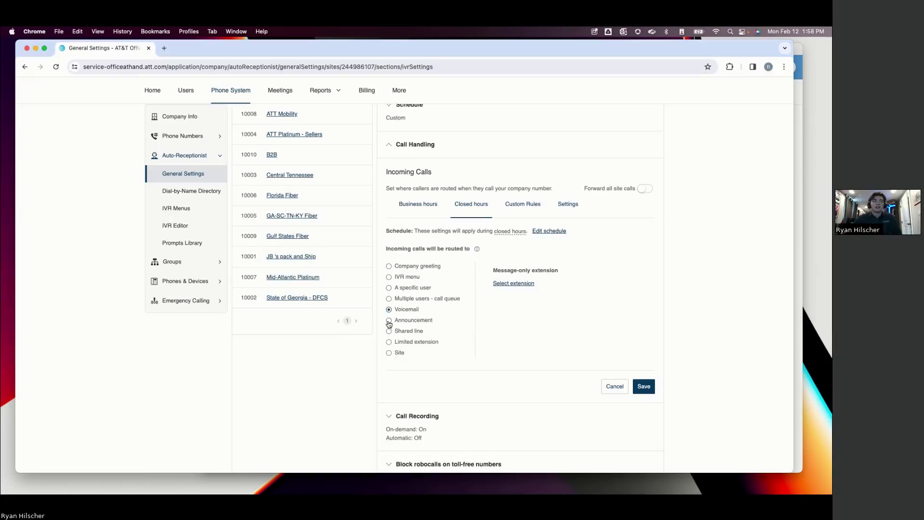
left_click(389, 321)
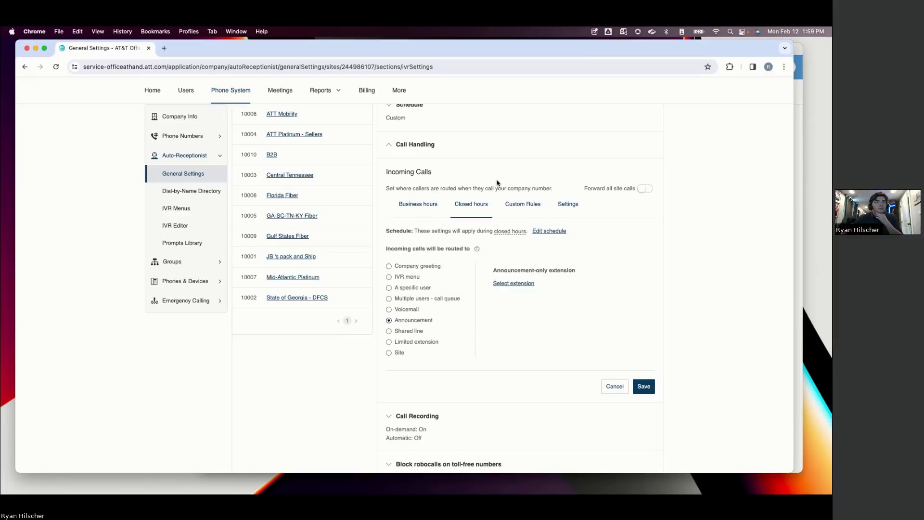
left_click(513, 204)
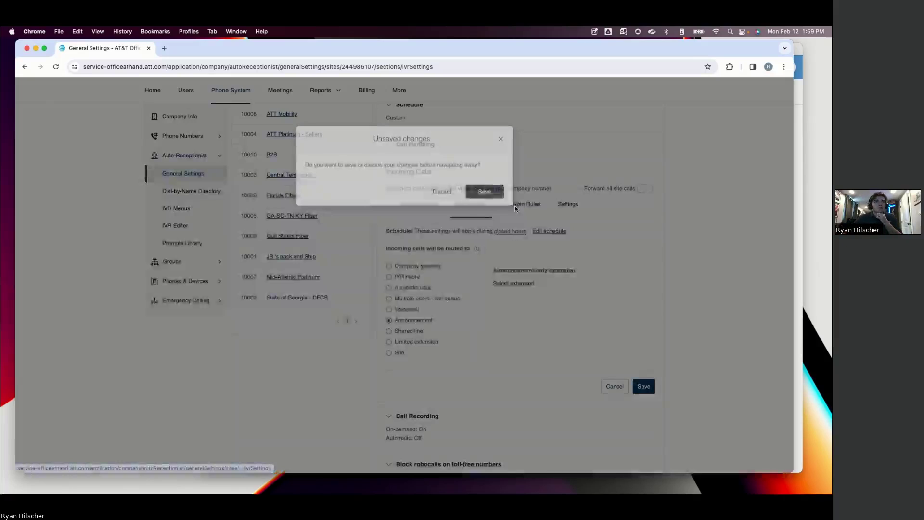
left_click(442, 203)
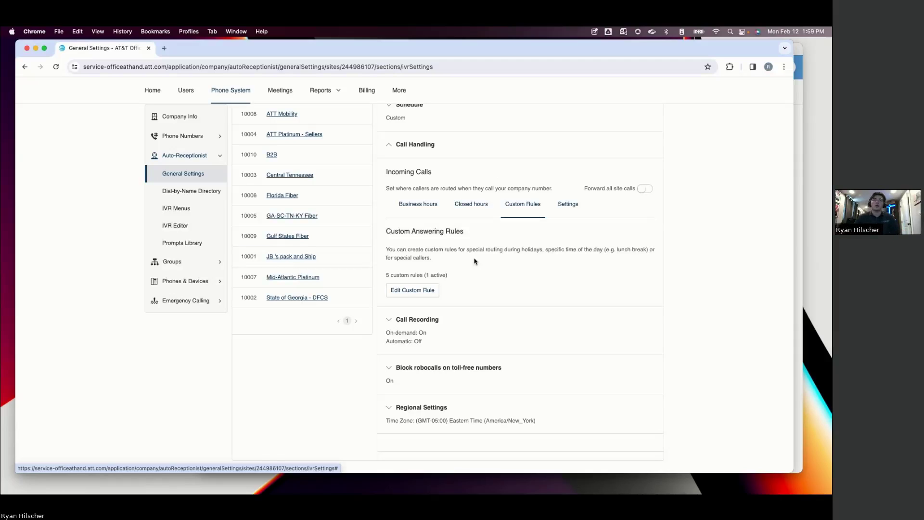
Review the Main Site's incoming call settings for business hours, closed hours and custom answering rules.
left_click(413, 205)
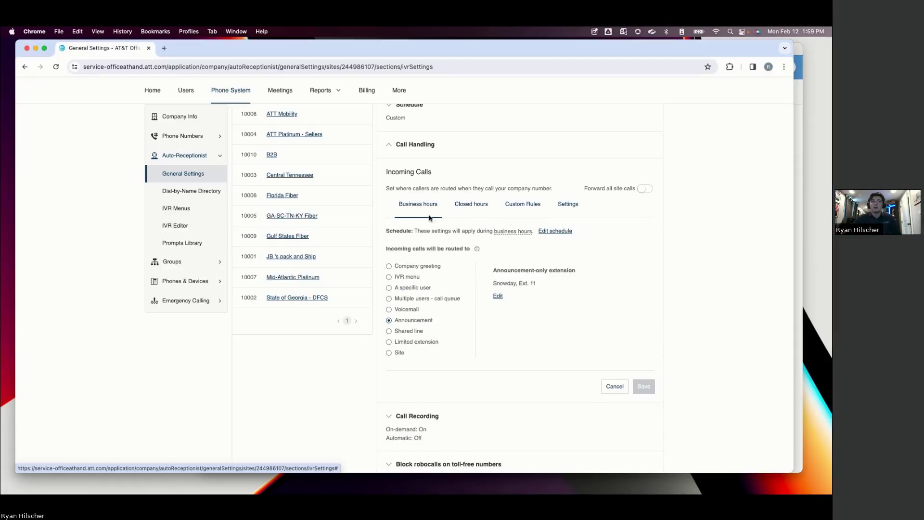
left_click(472, 206)
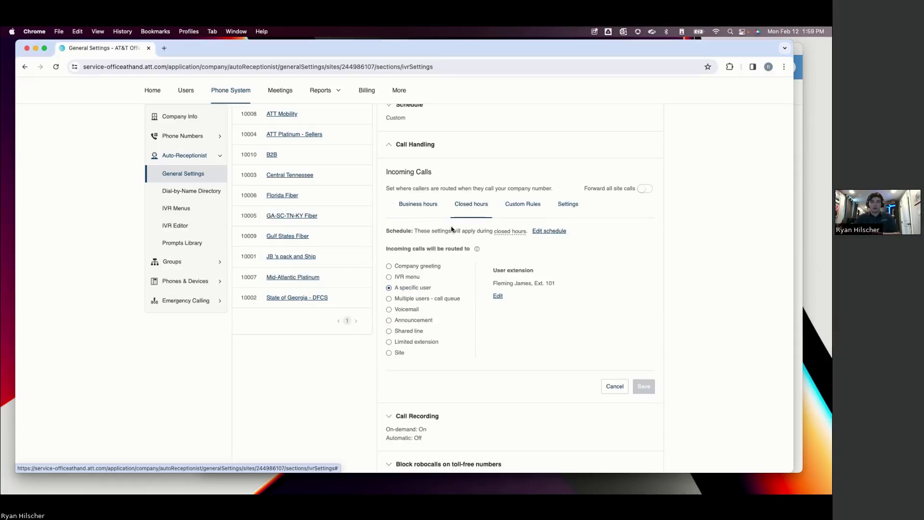
left_click(523, 207)
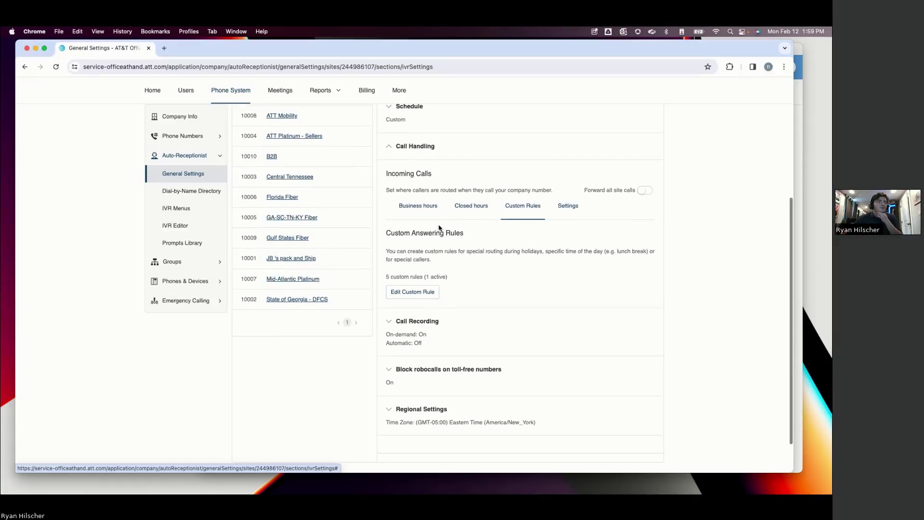
Go to the Auto-Receptionist's IVR menus and open the Auto Part Store menu.
scroll(440, 274, "up", 5)
scroll(449, 282, "down", 1)
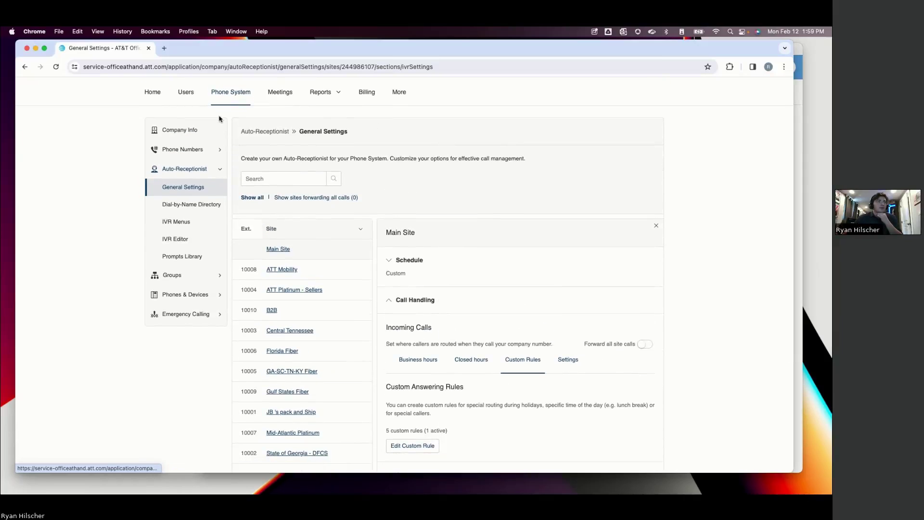
left_click(225, 93)
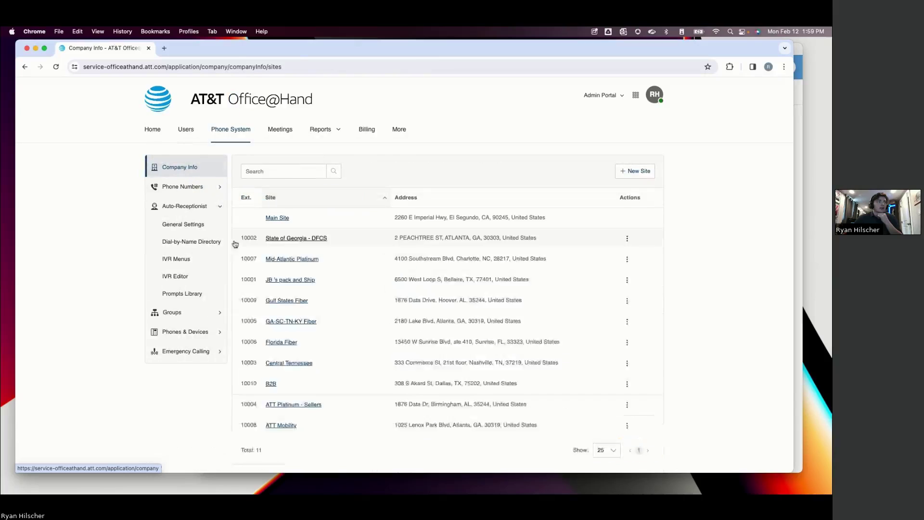
left_click(180, 259)
scroll(313, 346, "down", 1)
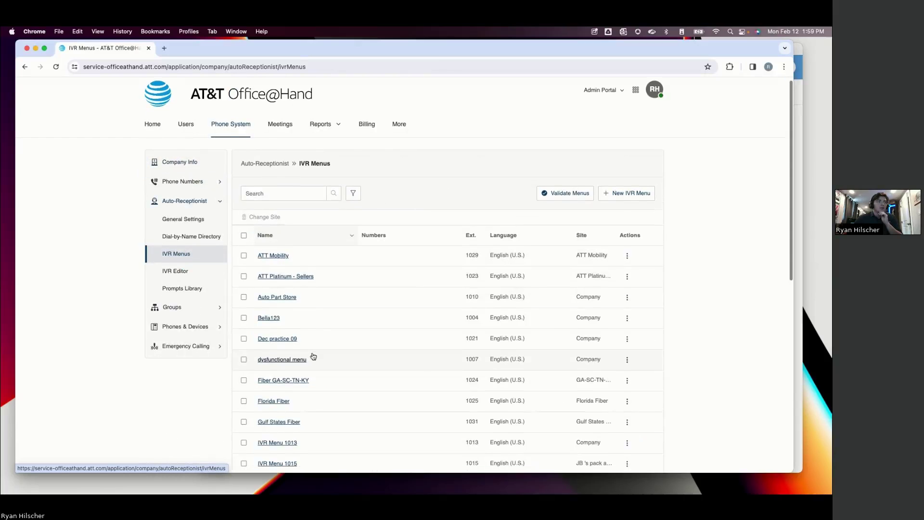
left_click(317, 289)
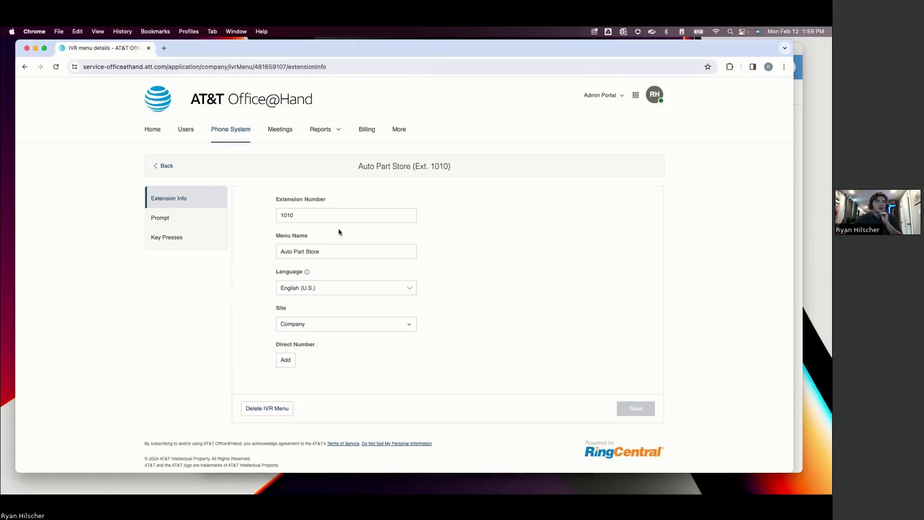
Open the Auto Part Store menu's prompt settings, try the Audio prompt mode and switch back to Text to speech.
left_click(170, 221)
scroll(351, 241, "down", 1)
left_click(278, 212)
left_click(311, 212)
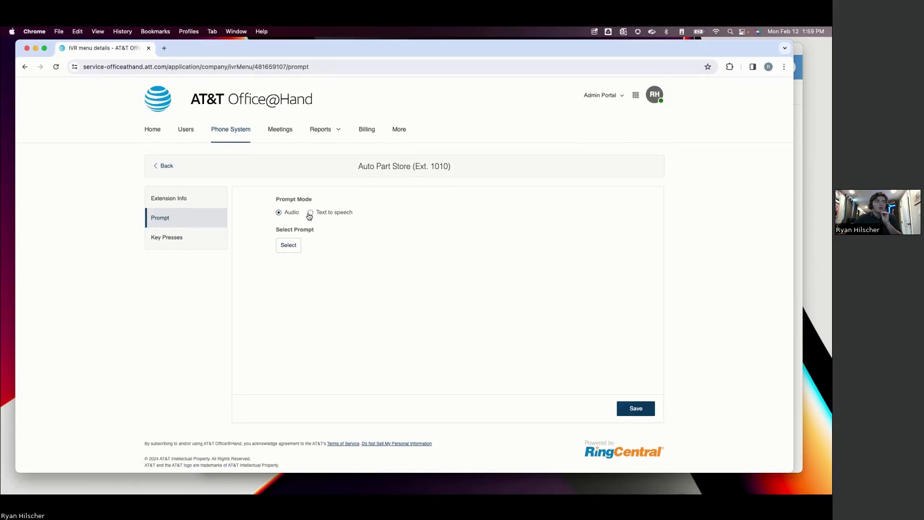
Read through the text-to-speech prompt of the Auto Part Store menu, from its greeting to the last key option.
scroll(359, 252, "down", 1)
scroll(351, 252, "up", 1)
scroll(380, 251, "down", 2)
scroll(365, 251, "up", 2)
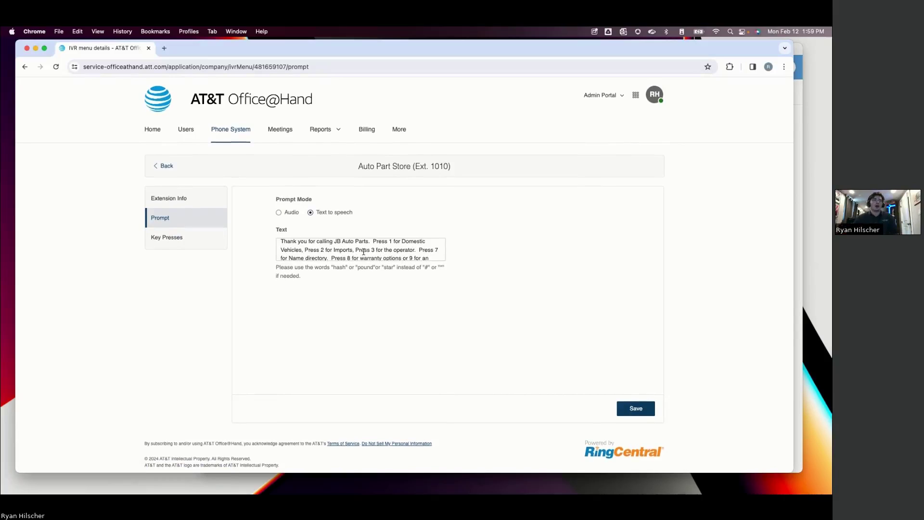
scroll(397, 246, "down", 1)
left_click(433, 249)
left_click_drag(328, 254, 392, 252)
scroll(392, 250, "down", 2)
left_click(368, 252)
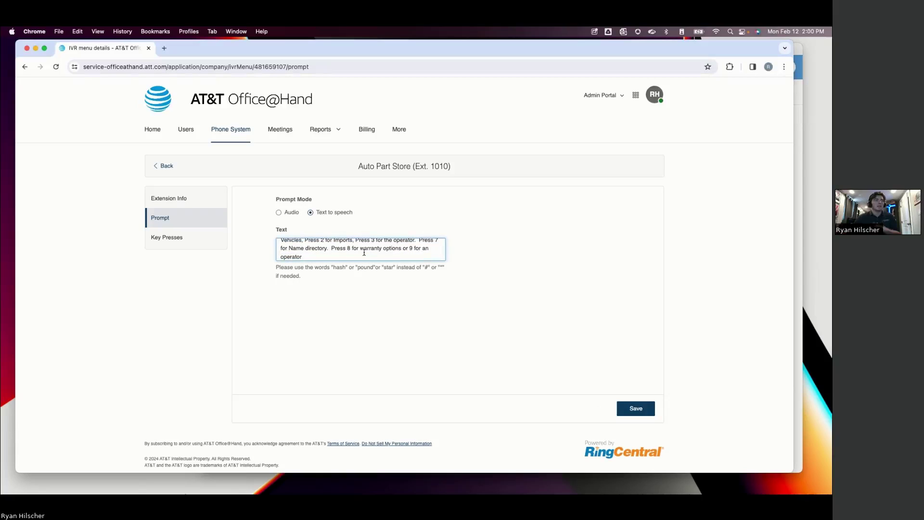
scroll(350, 251, "up", 2)
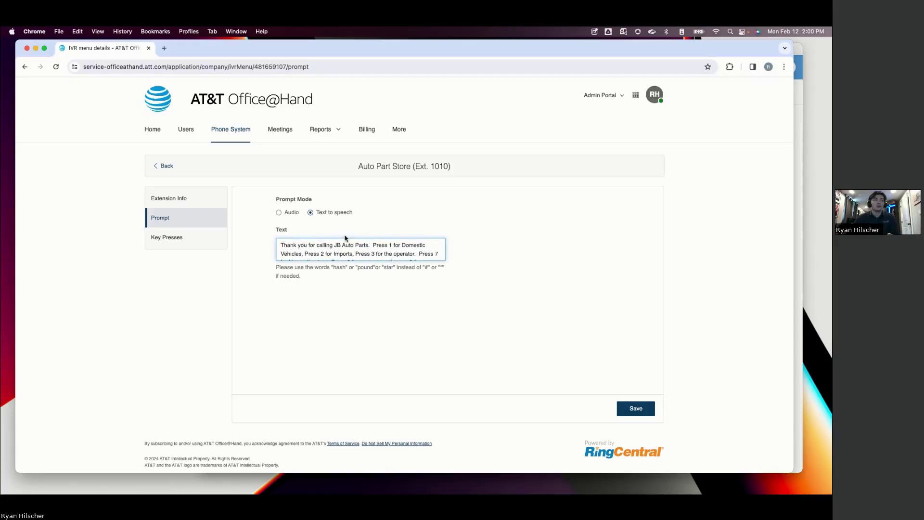
Try adding "We ca" at the start of the text-to-speech prompt, remove it, and look over the rest of the text.
double_click(310, 245)
left_click(282, 243)
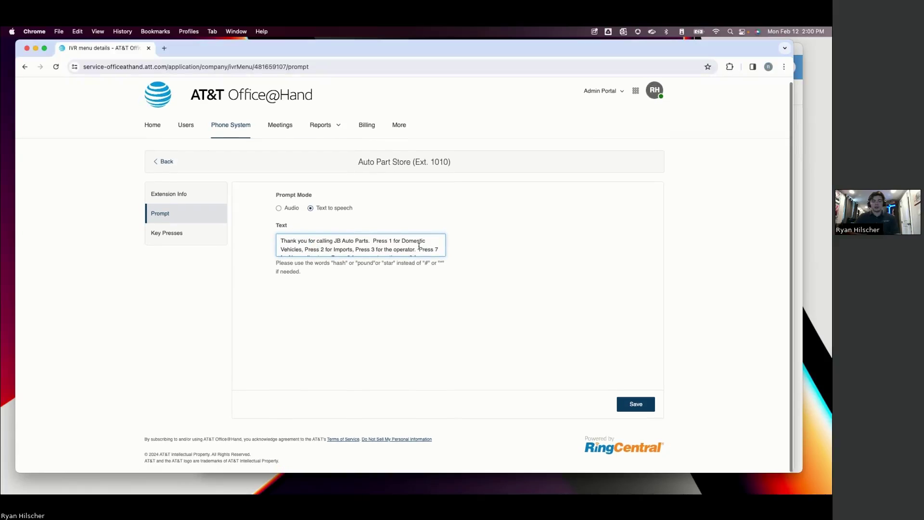
type("We ca")
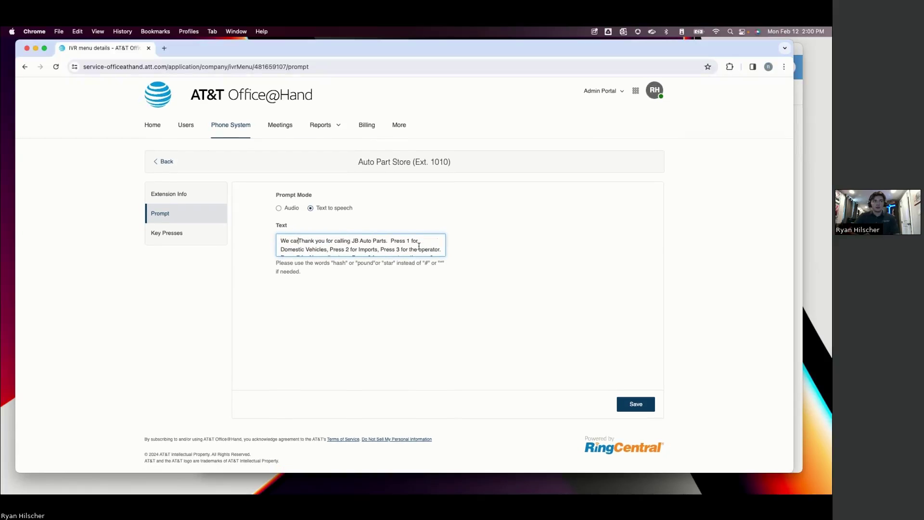
key("BackSpace")
key("BackSpace")
key("BackSpace")
key("BackSpace")
key("BackSpace")
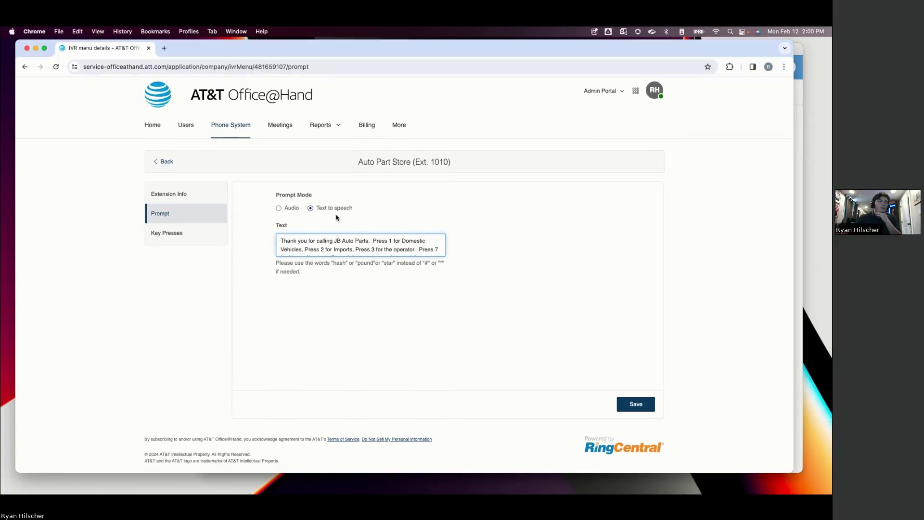
scroll(381, 236, "down", 2)
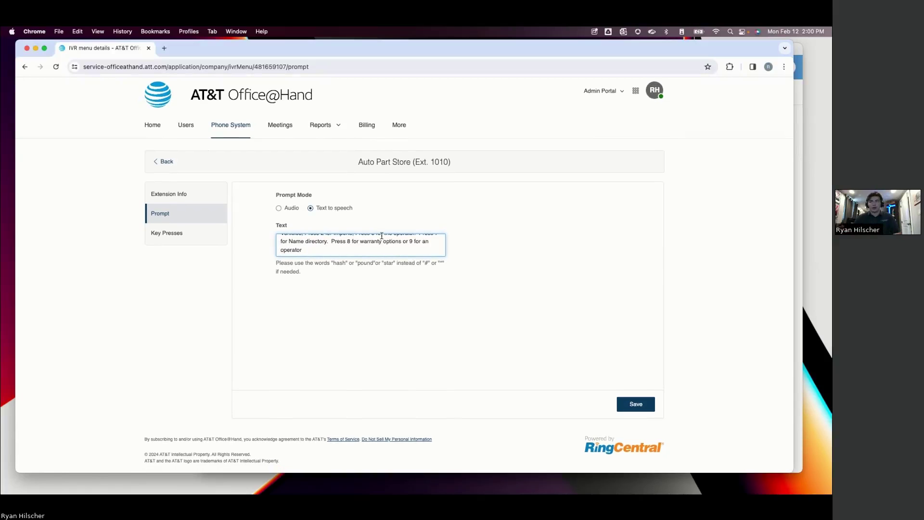
left_click(263, 256)
scroll(388, 251, "up", 3)
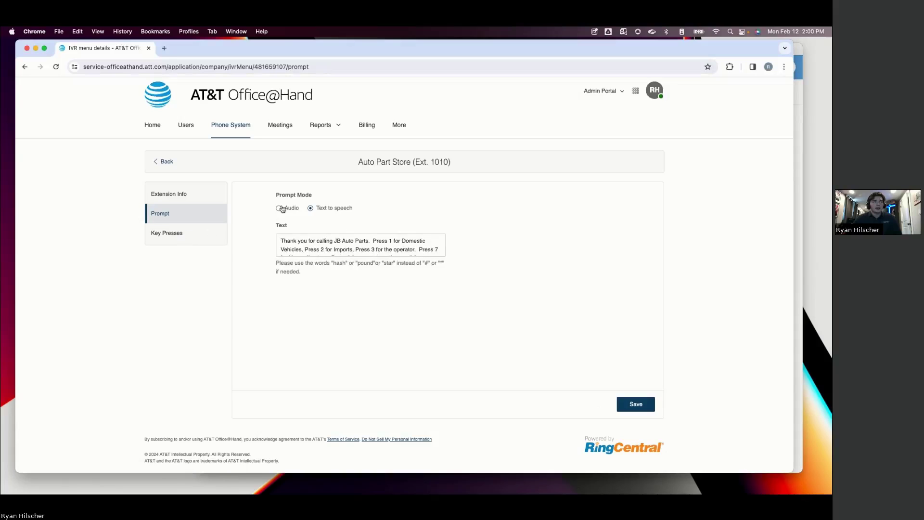
Open the Auto Part Store menu's key presses and highlight the entries for keys 7 and 1.
left_click(188, 235)
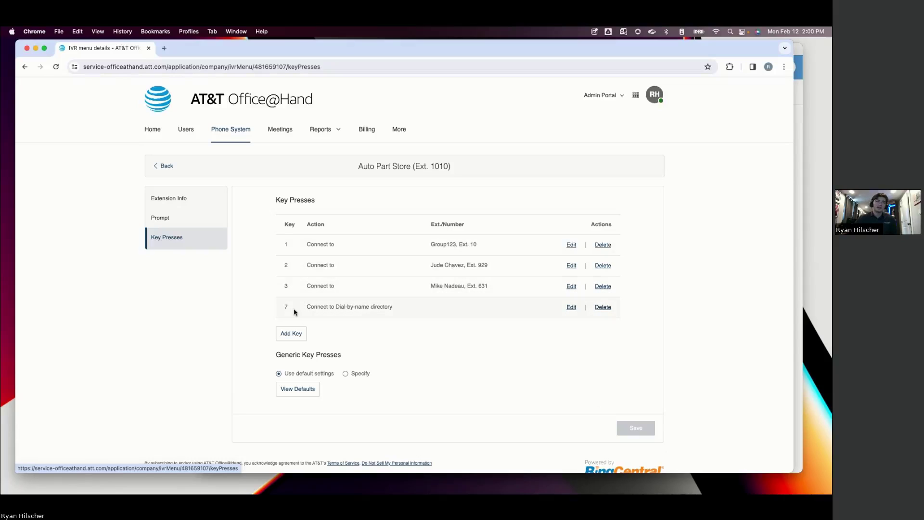
left_click_drag(286, 309, 419, 308)
left_click(431, 309)
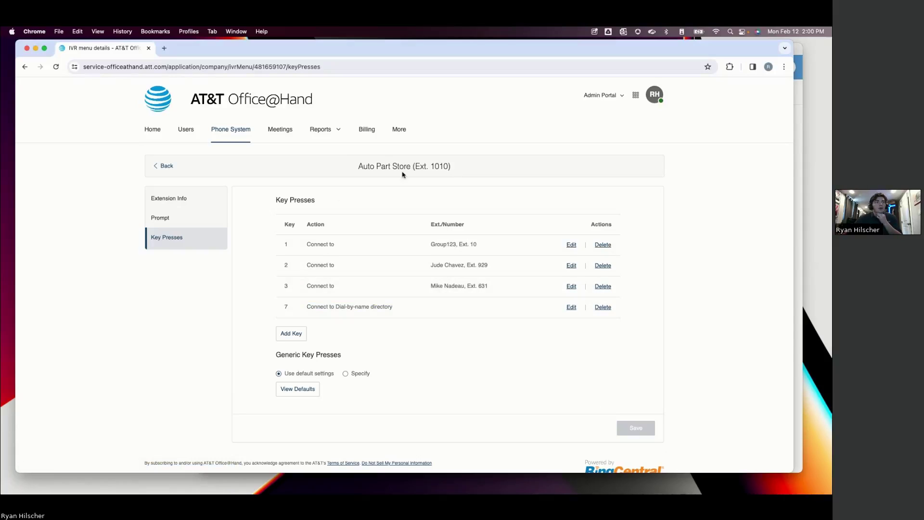
triple_click(320, 243)
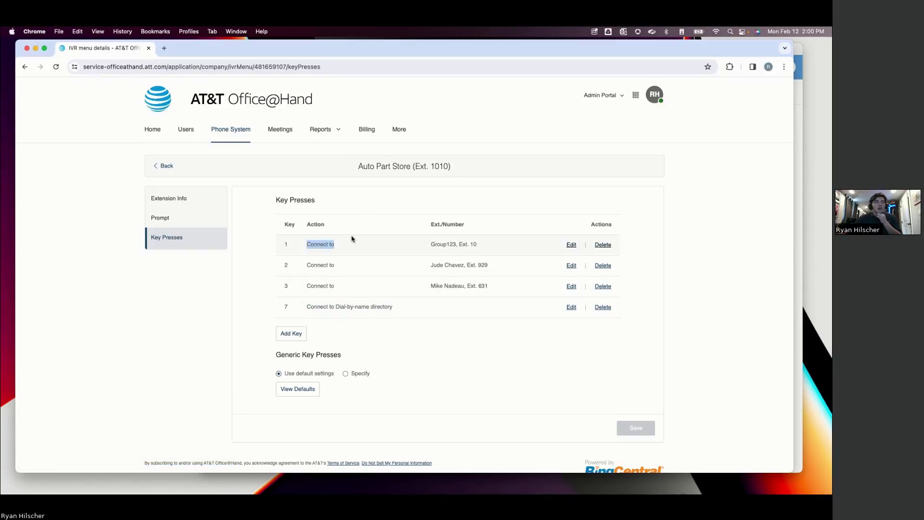
left_click(350, 247)
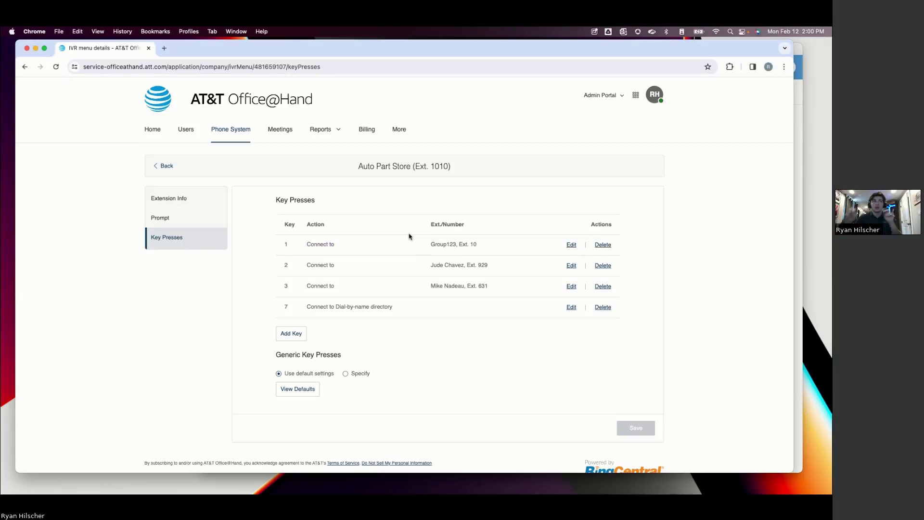
triple_click(436, 245)
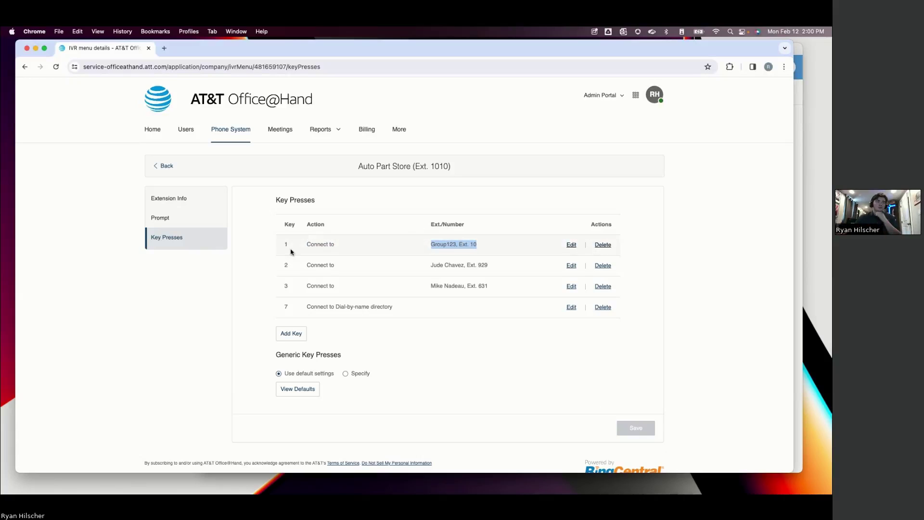
left_click_drag(282, 246, 449, 250)
left_click(339, 227)
Leave the Auto Part Store menu and open the list of call queues among the groups.
left_click(168, 166)
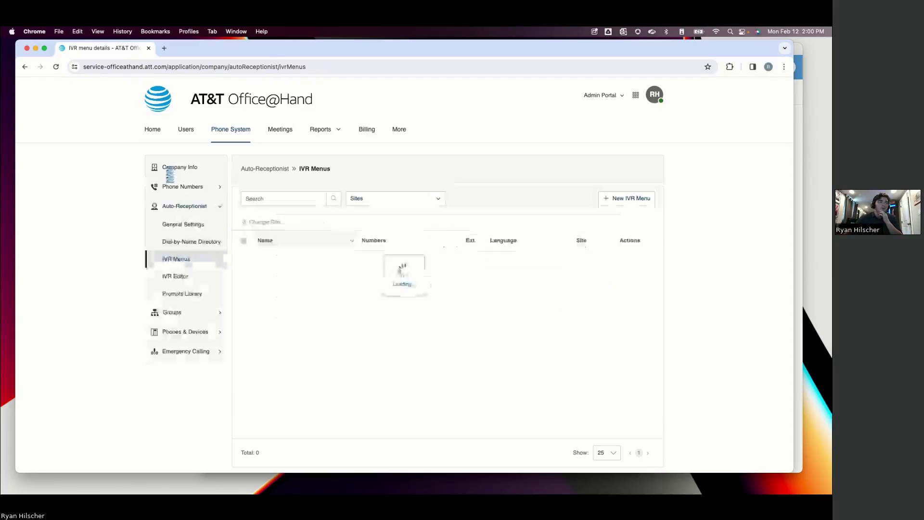
scroll(215, 323, "down", 2)
left_click(189, 309)
scroll(358, 318, "down", 1)
scroll(358, 318, "down", 3)
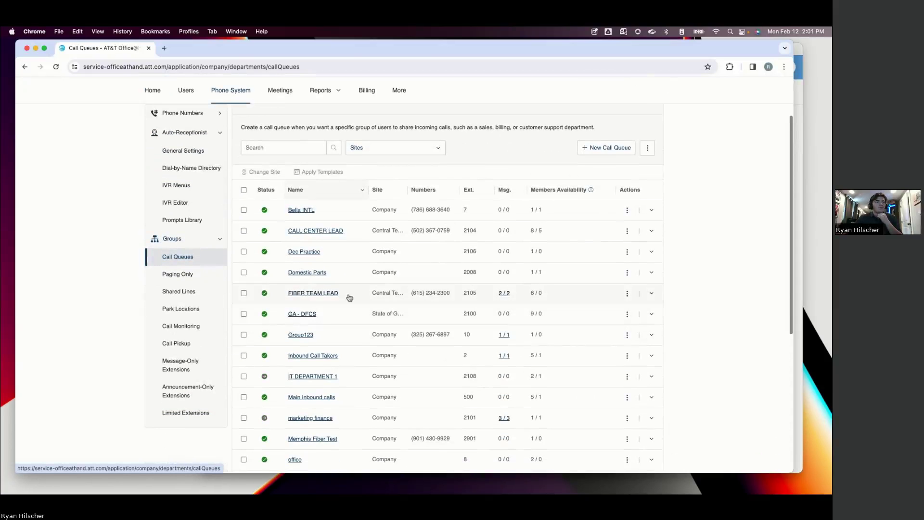
Open the CALL CENTER LEAD queue's call handling settings and review its work-hours routing and primary members.
left_click(353, 218)
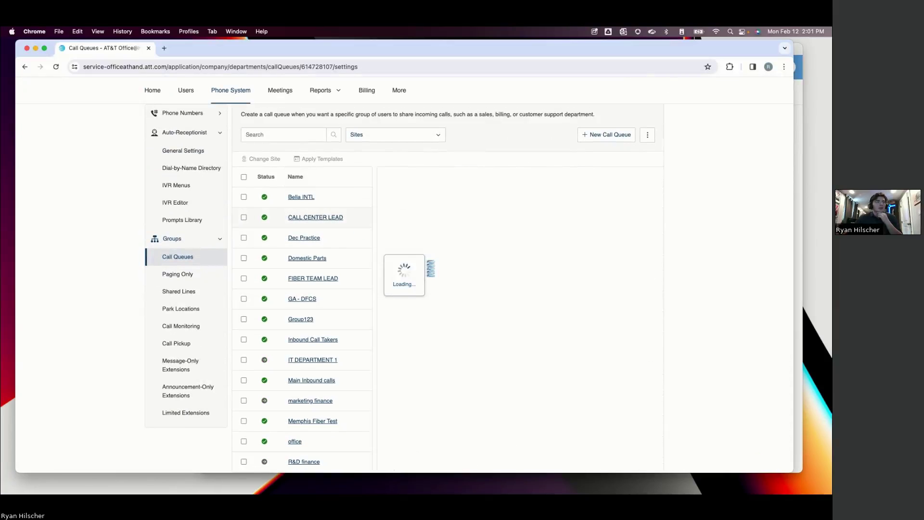
scroll(456, 218, "down", 1)
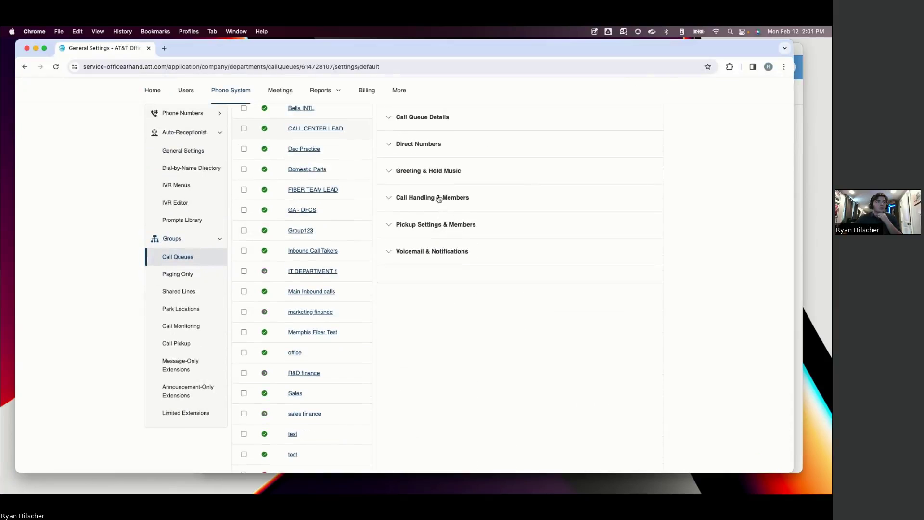
left_click(439, 199)
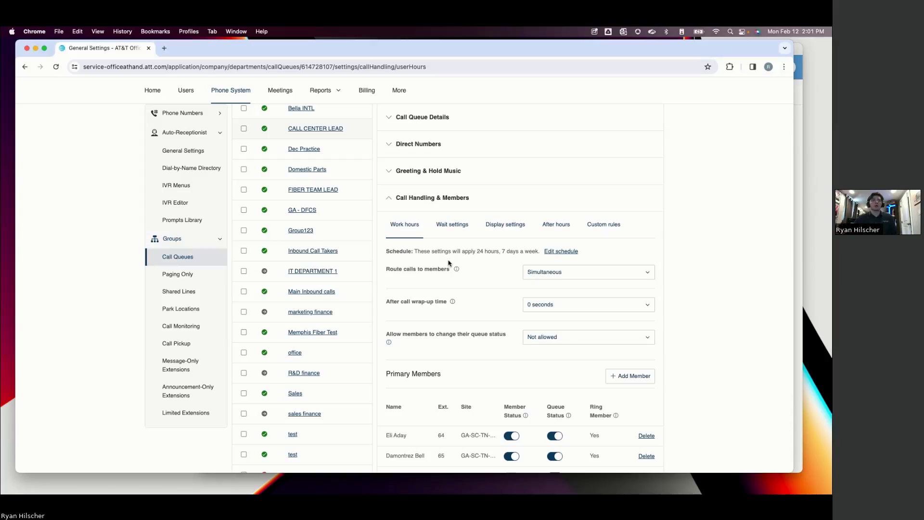
scroll(448, 262, "down", 10)
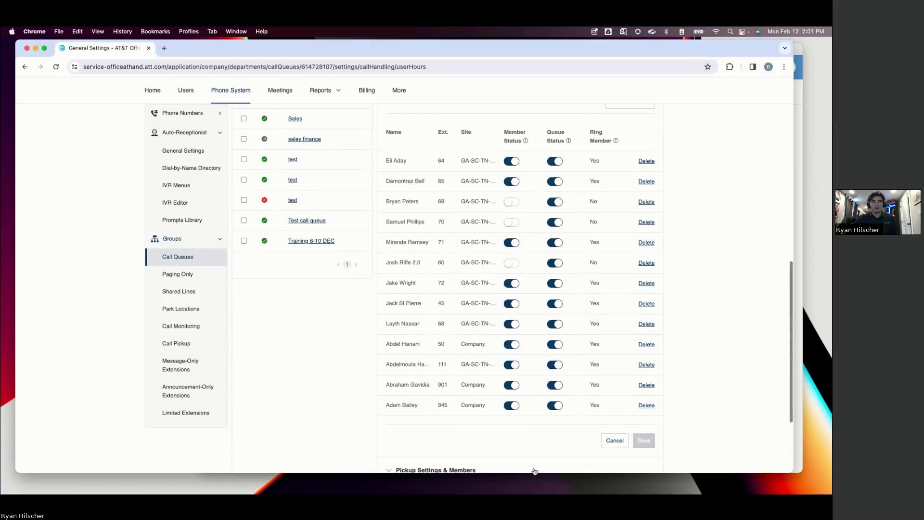
Examine the choices for routing calls to members in the queue's work-hours settings, keeping Simultaneous.
scroll(509, 321, "up", 6)
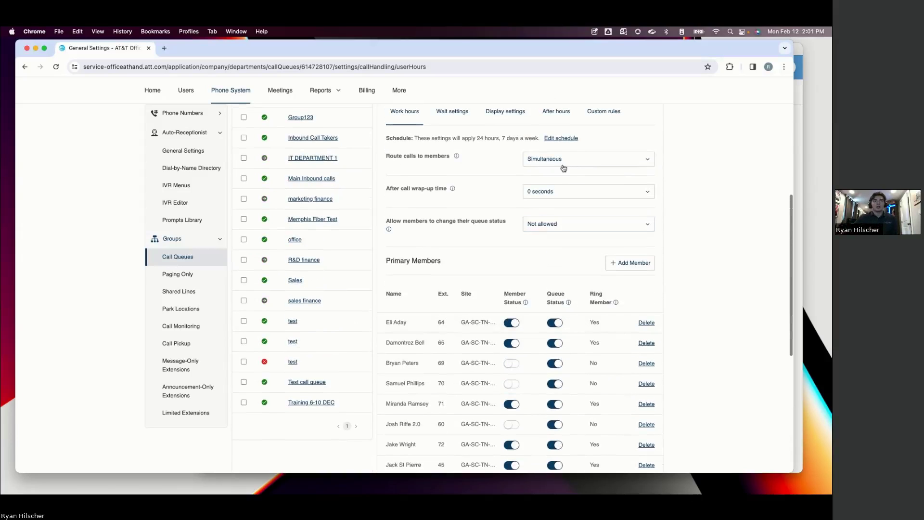
left_click(563, 166)
left_click(505, 165)
left_click(609, 164)
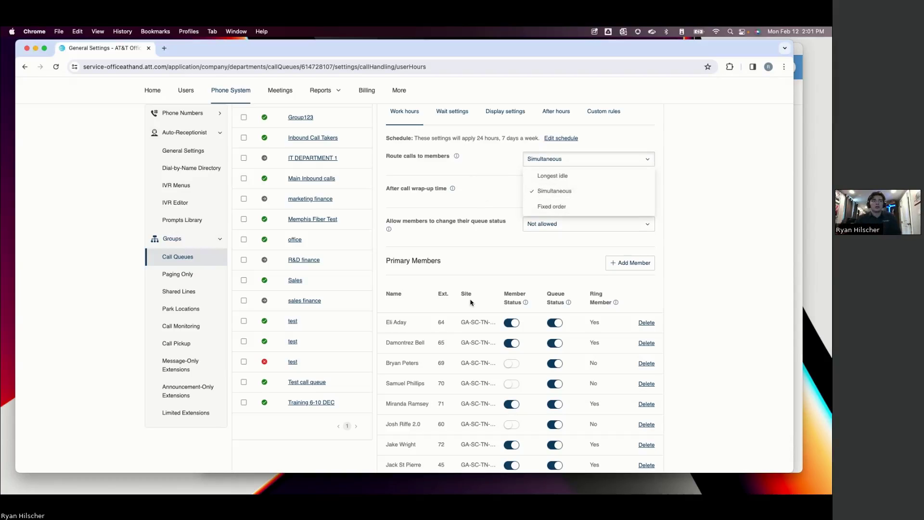
left_click(386, 324)
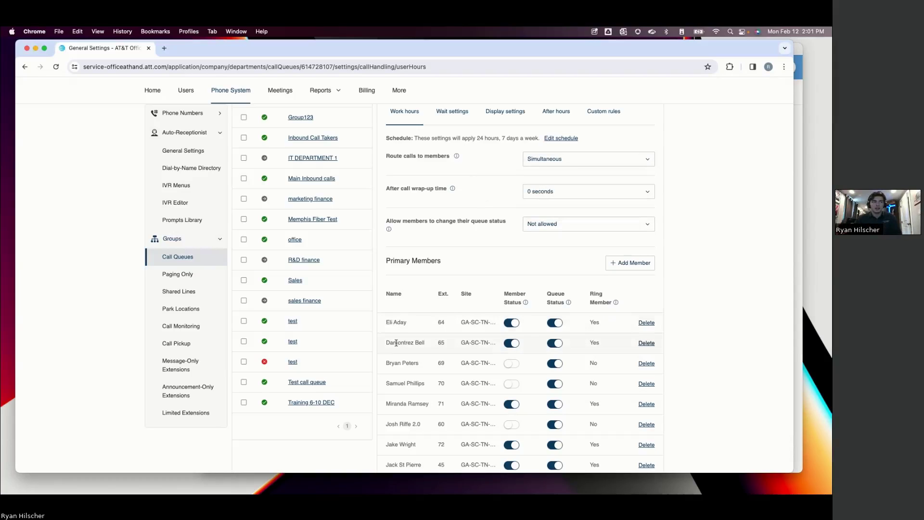
Highlight a name in the queue's primary members list and open the queue's wait settings.
scroll(397, 320, "down", 3)
triple_click(392, 316)
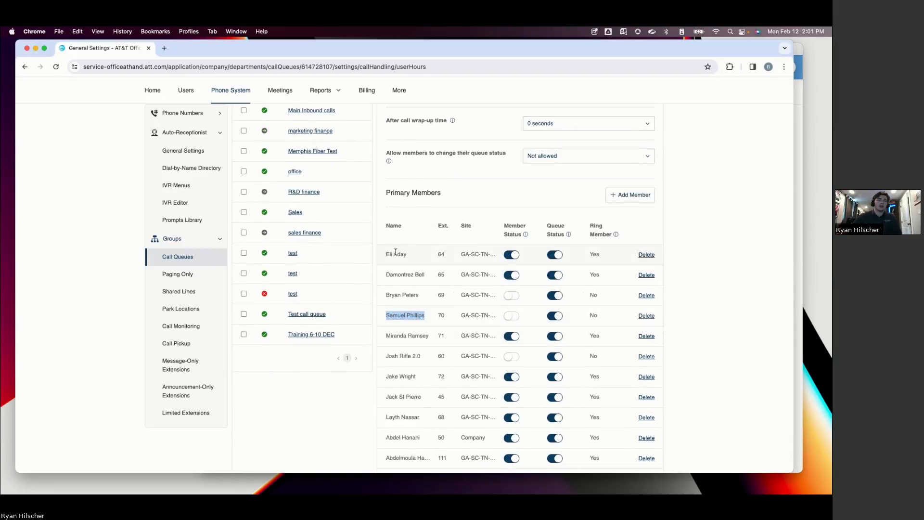
left_click(458, 152)
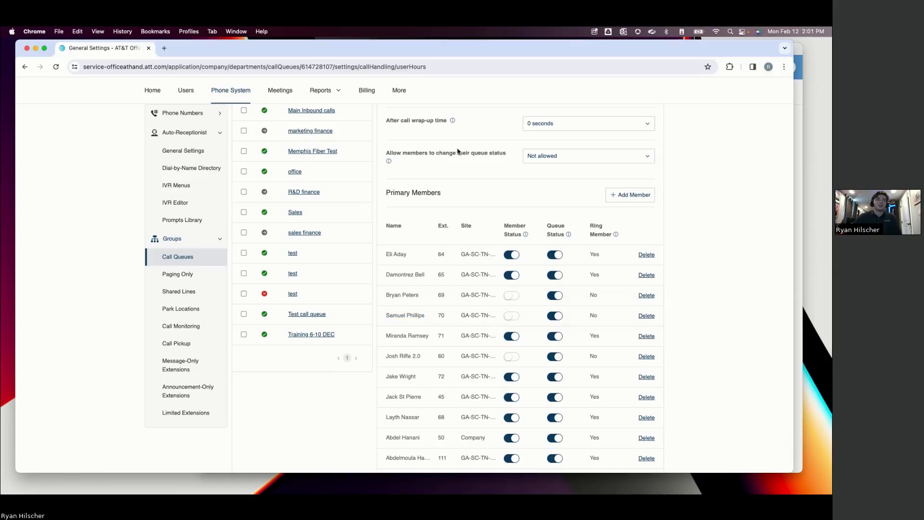
scroll(469, 213, "up", 5)
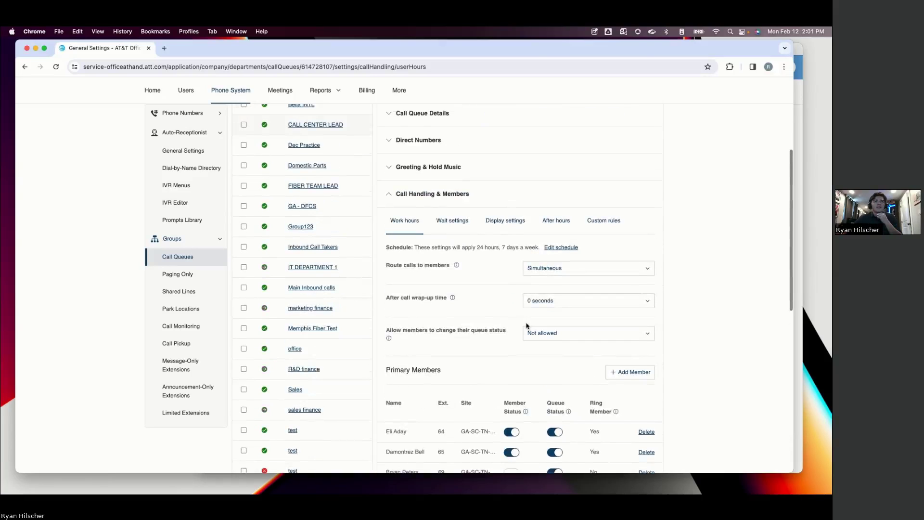
left_click(455, 229)
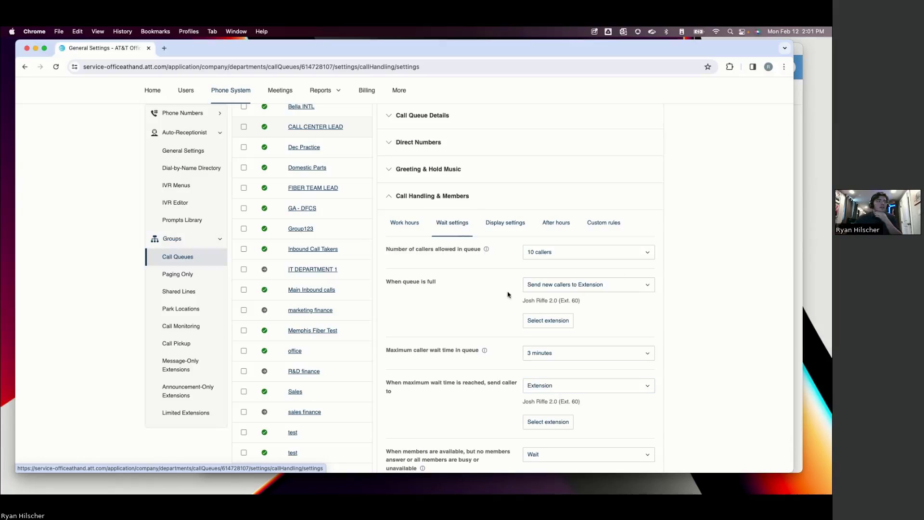
Return to the phone system's company site list and expand the Phone Numbers and Auto-Receptionist sections.
scroll(489, 276, "up", 3)
scroll(447, 275, "up", 2)
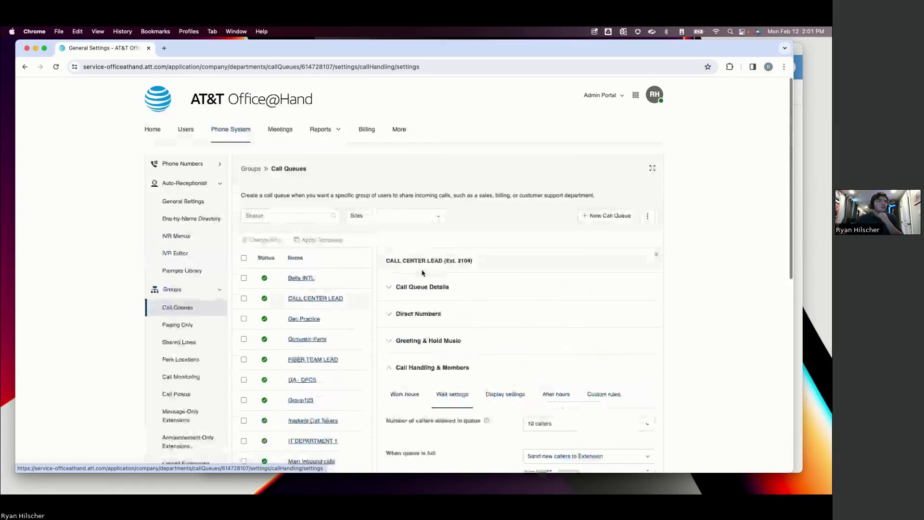
left_click(153, 129)
left_click(244, 135)
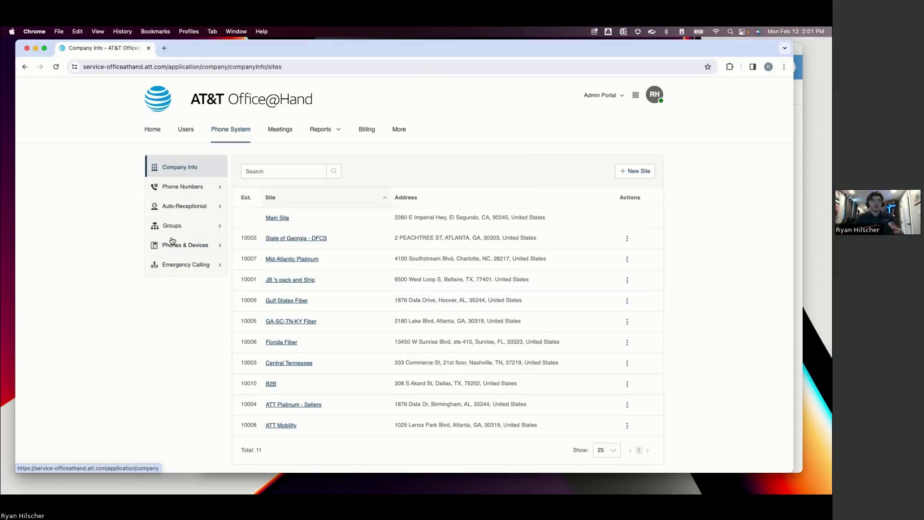
left_click(207, 188)
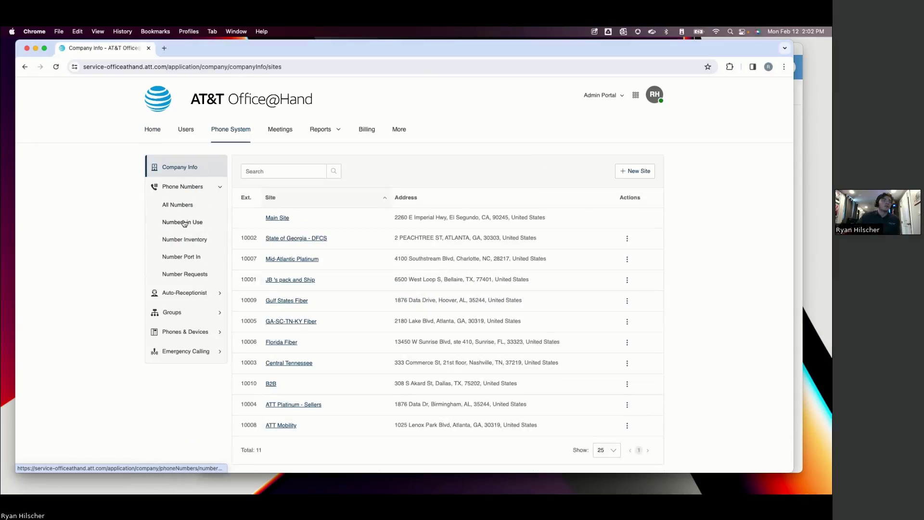
left_click(184, 292)
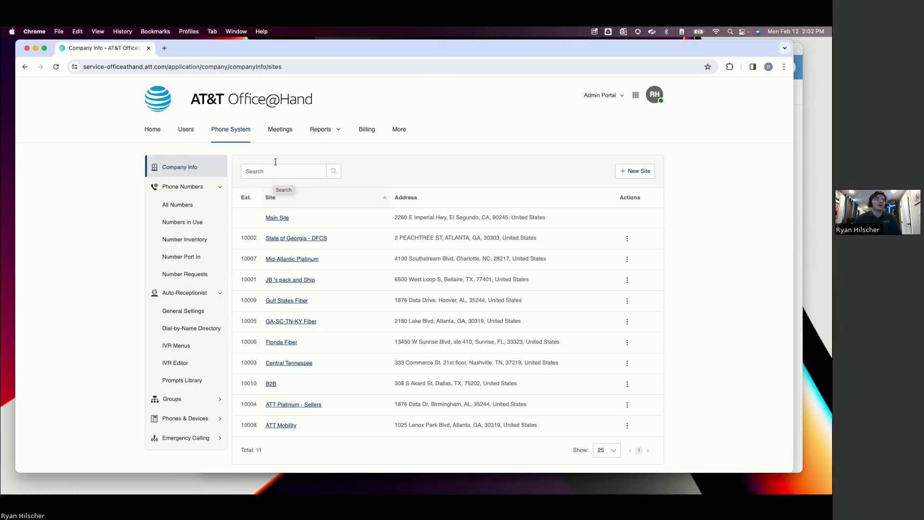
Open the list of users with extensions and look over its numbers, licenses and roles.
left_click(186, 129)
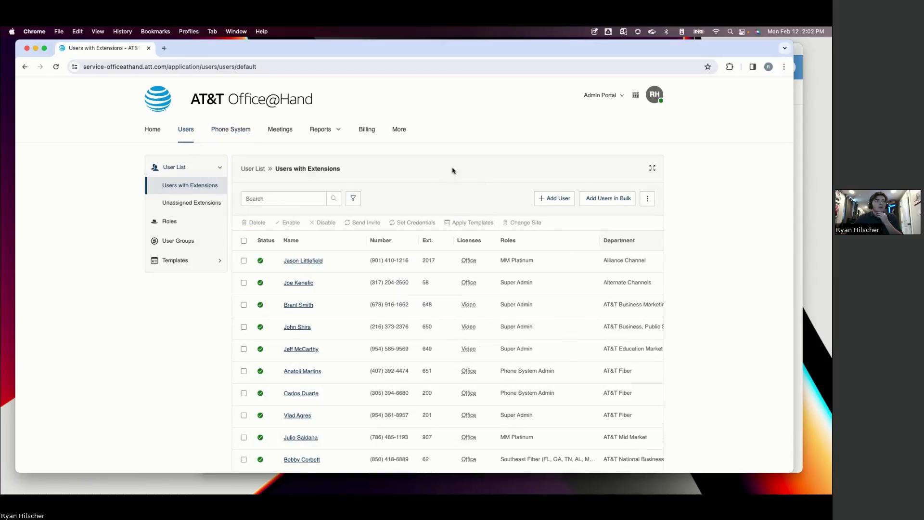
scroll(452, 171, "down", 2)
scroll(309, 181, "up", 2)
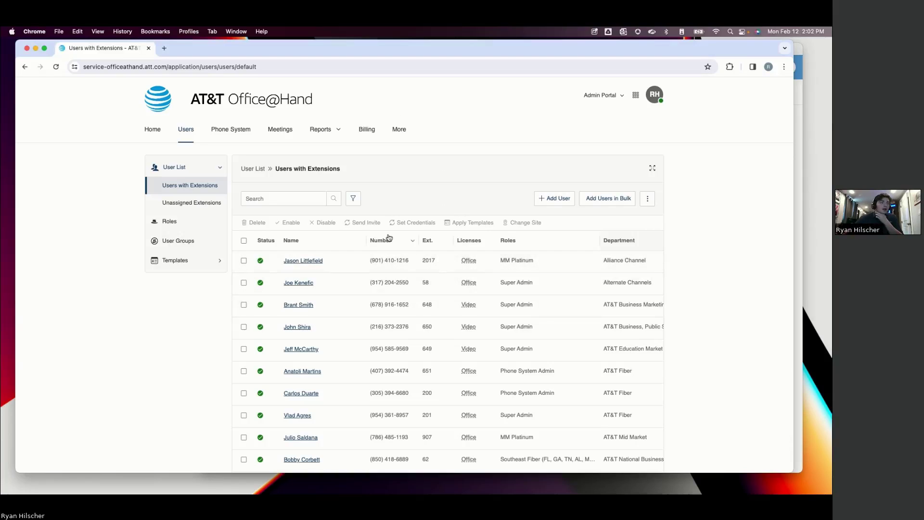
scroll(390, 243, "down", 1)
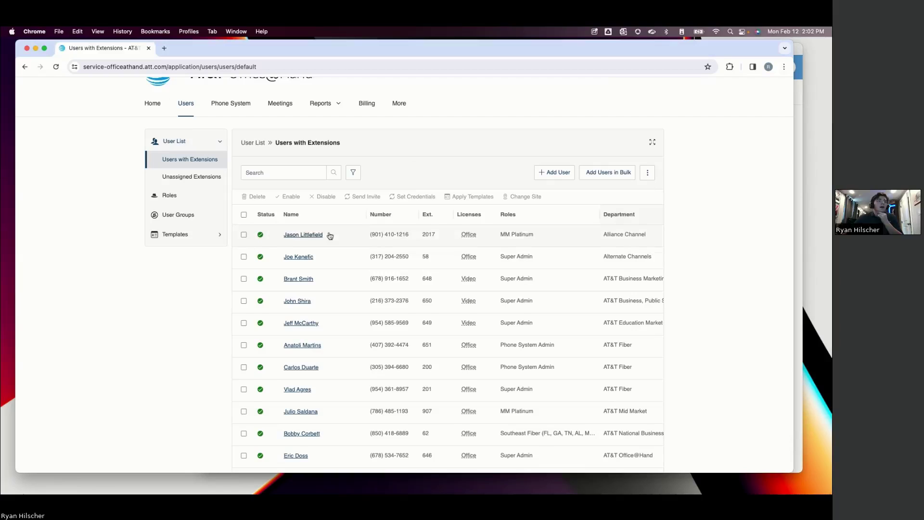
scroll(331, 236, "up", 1)
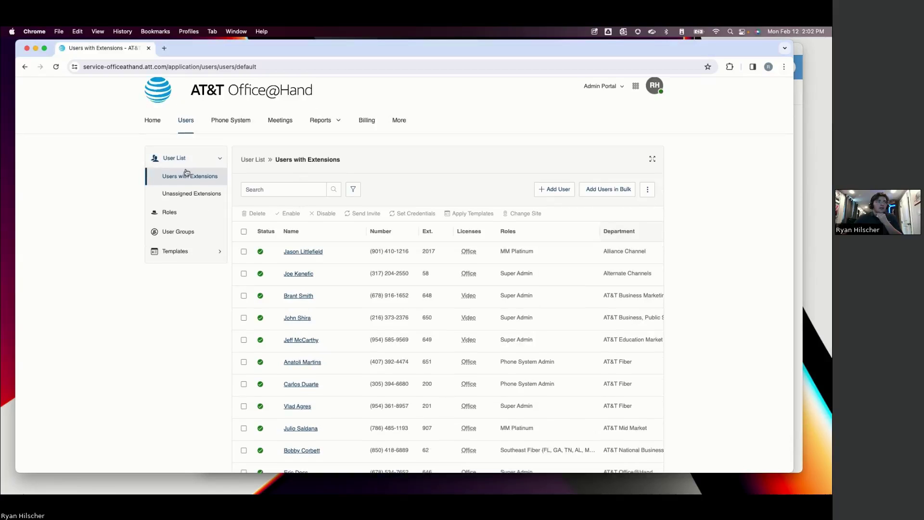
scroll(500, 236, "down", 1)
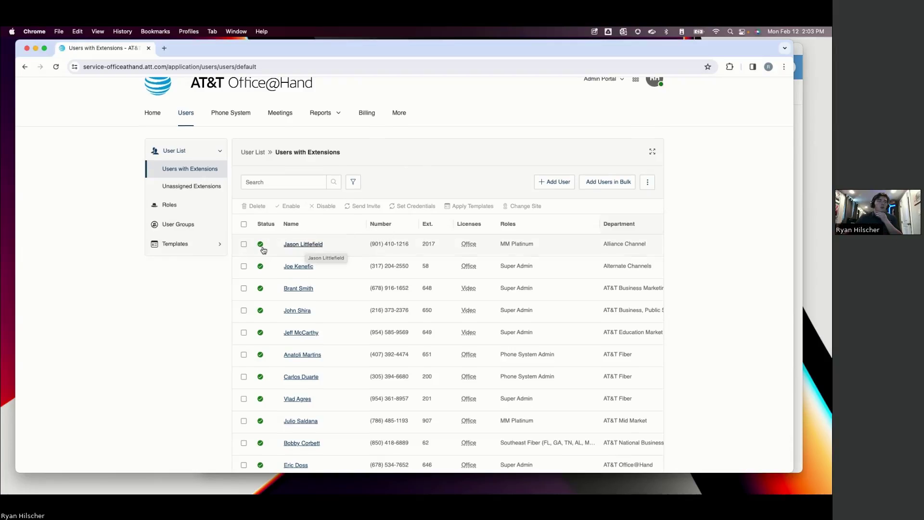
Select the first three users in the list of users with extensions.
left_click(244, 245)
left_click(243, 266)
left_click(243, 289)
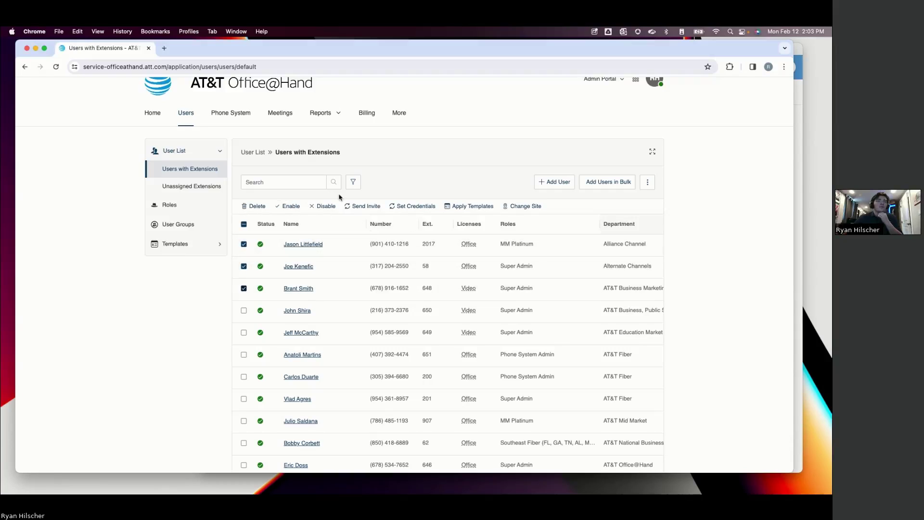
Start adding users without resuming the unfinished flow, and close the Add Users dialog at the user type choice.
left_click(549, 182)
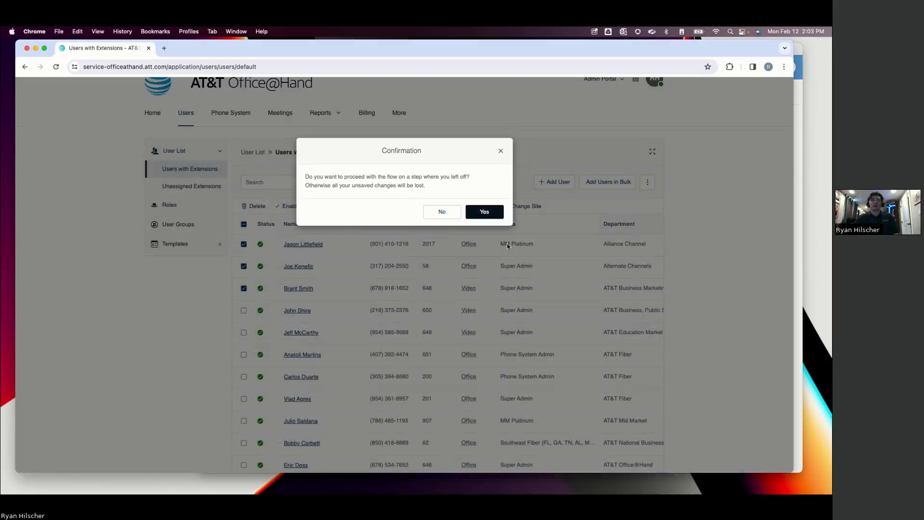
left_click(442, 212)
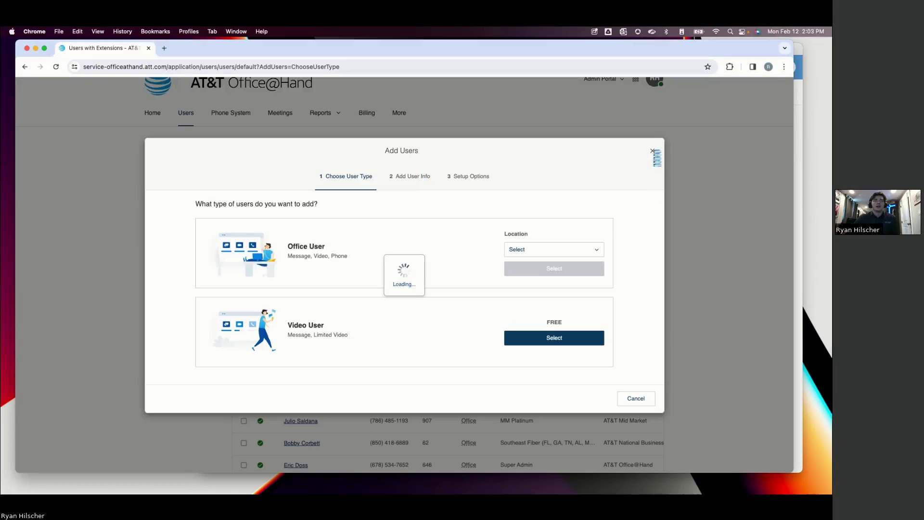
left_click(652, 151)
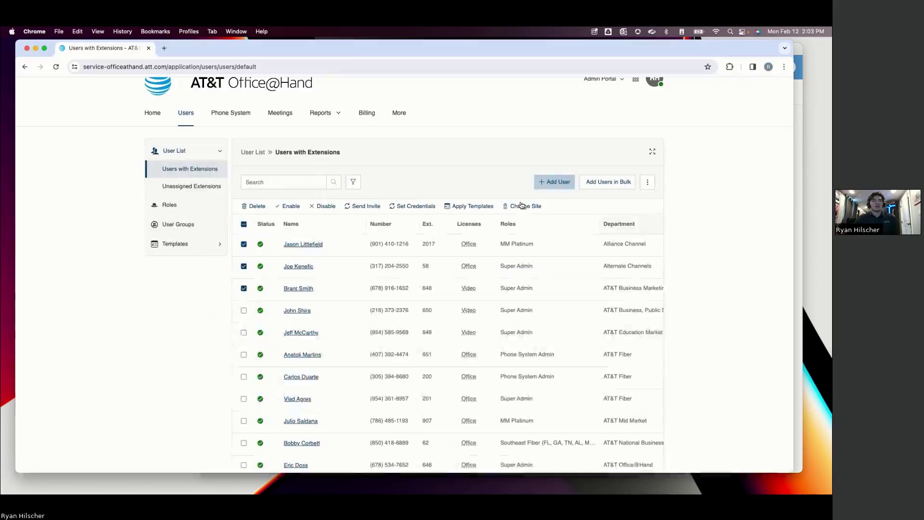
Clear the selection of all users, and briefly select the first two users again.
left_click(246, 225)
left_click(246, 225)
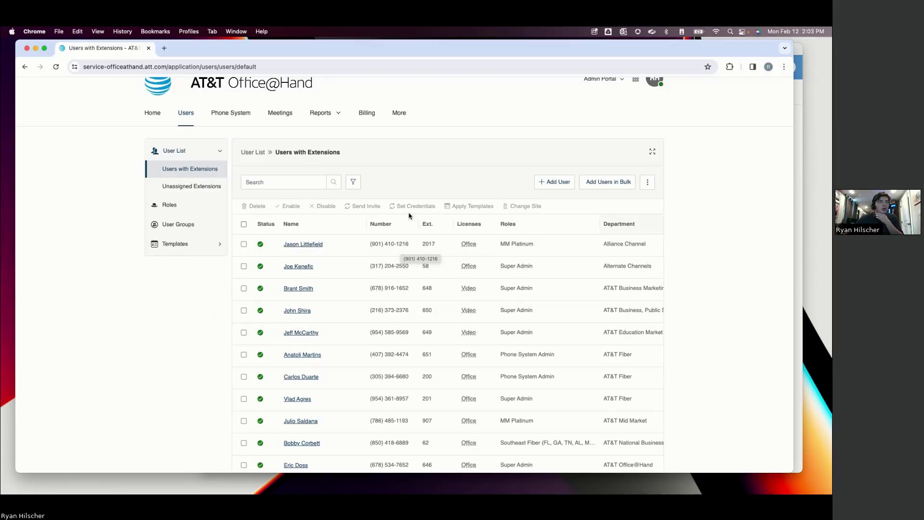
scroll(258, 230, "down", 1)
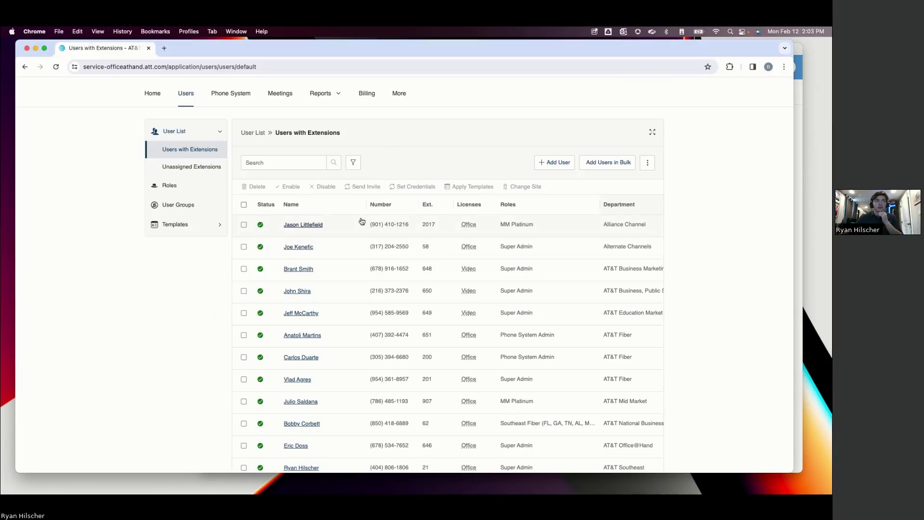
left_click(244, 225)
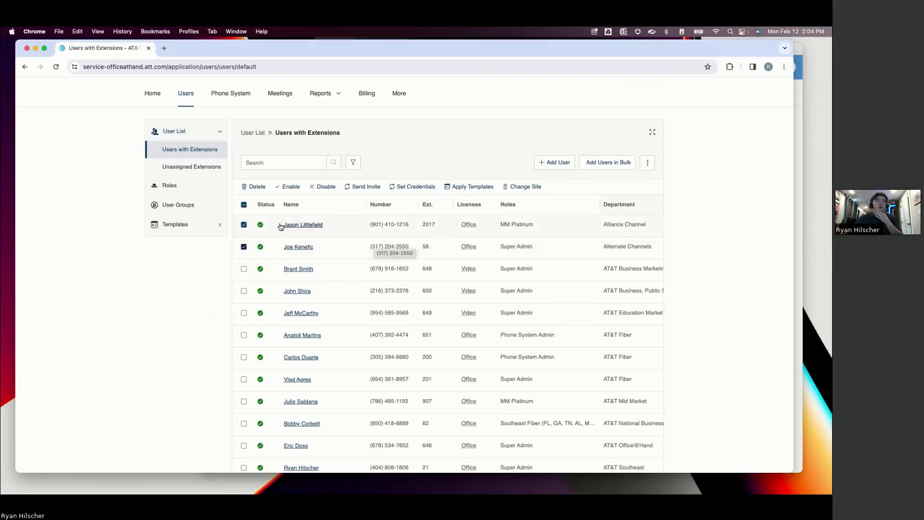
left_click(244, 224)
left_click(244, 247)
Open the company call log report and look over its recent calls.
scroll(497, 237, "up", 2)
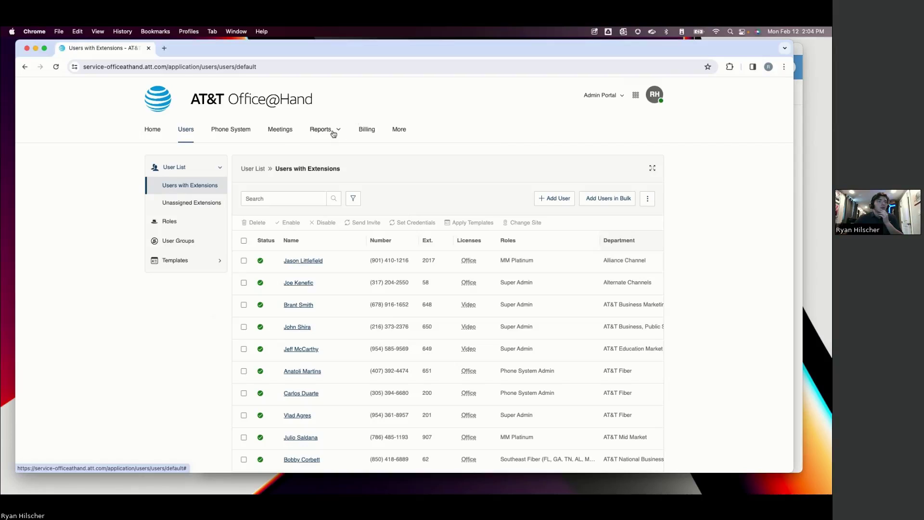
mouse_move(334, 135)
left_click(331, 153)
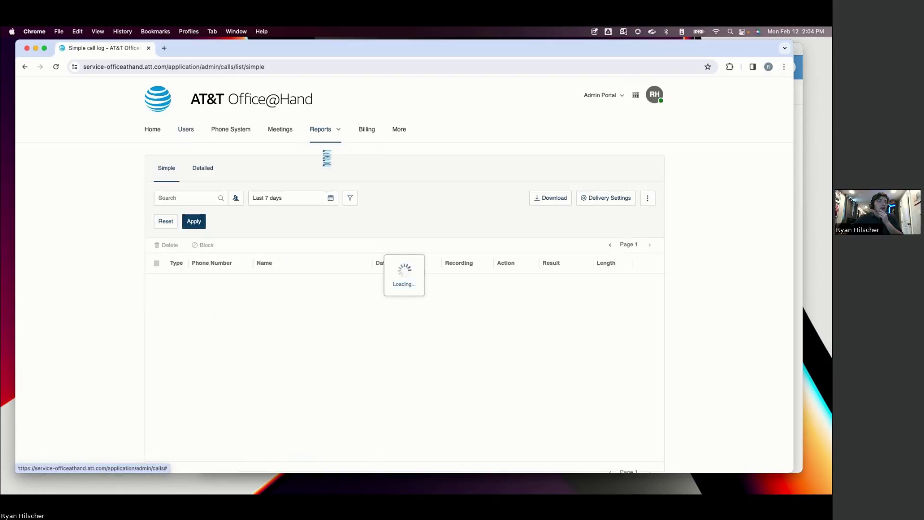
scroll(380, 243, "down", 3)
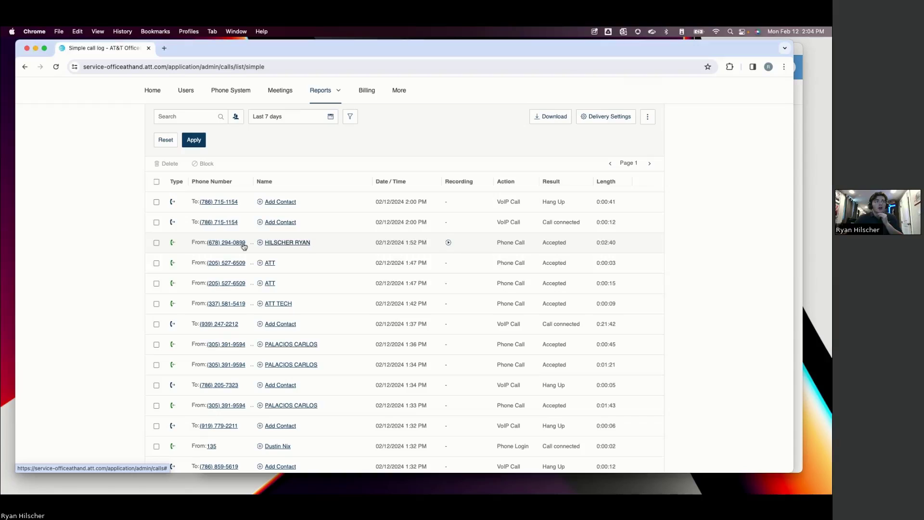
Highlight the 1:52 PM call entry in the call log and look over the surrounding entries.
left_click_drag(183, 243, 643, 240)
left_click(643, 240)
scroll(479, 235, "up", 2)
scroll(479, 235, "down", 3)
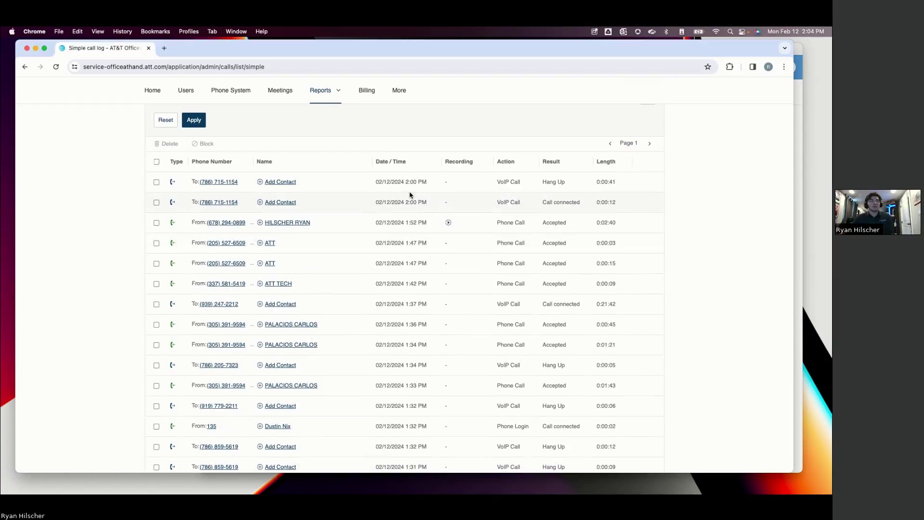
Reopen the call log report and show its additional filters for call direction, call type and extension.
scroll(410, 195, "up", 3)
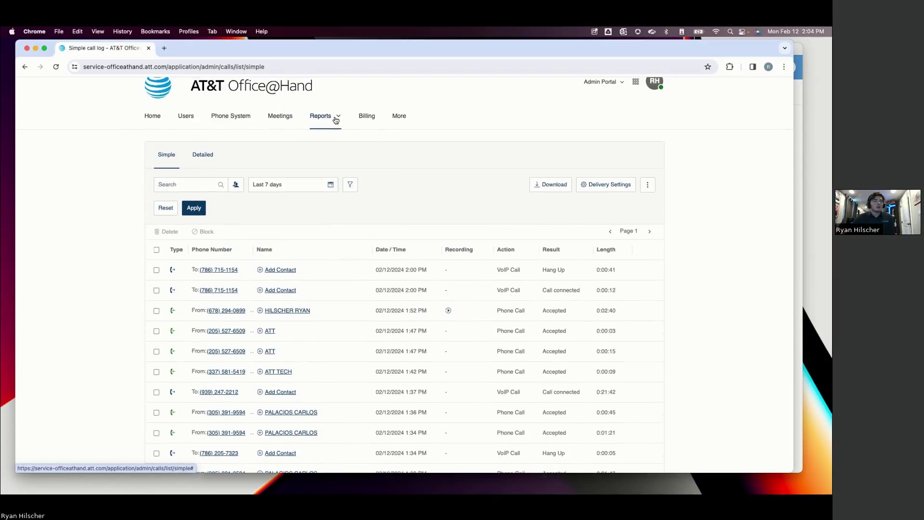
left_click(336, 118)
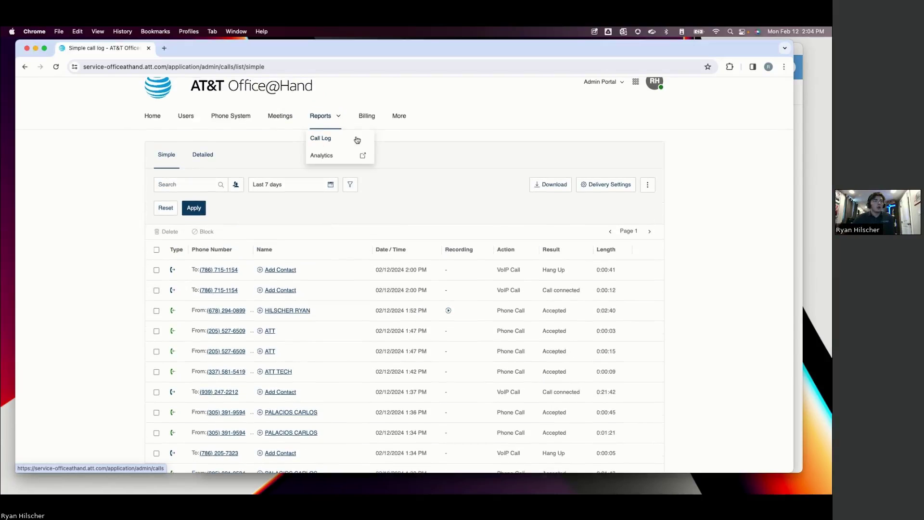
left_click(331, 144)
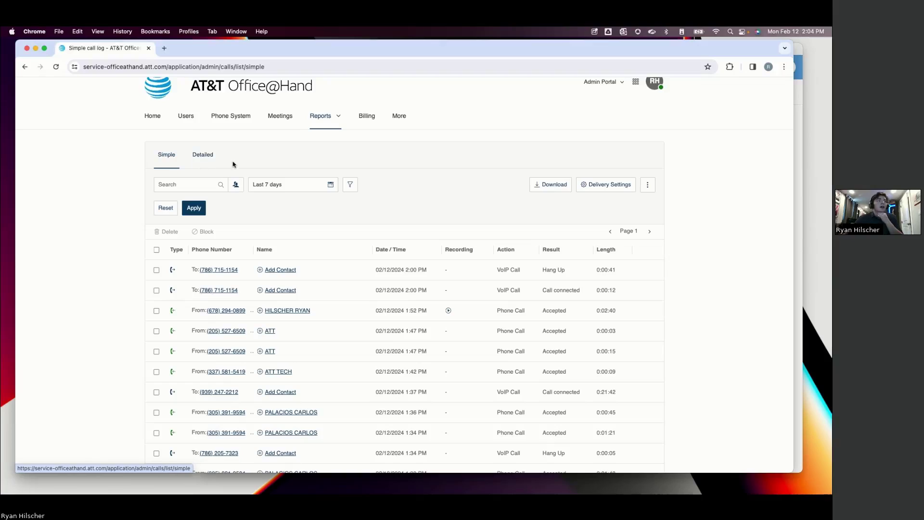
left_click(350, 185)
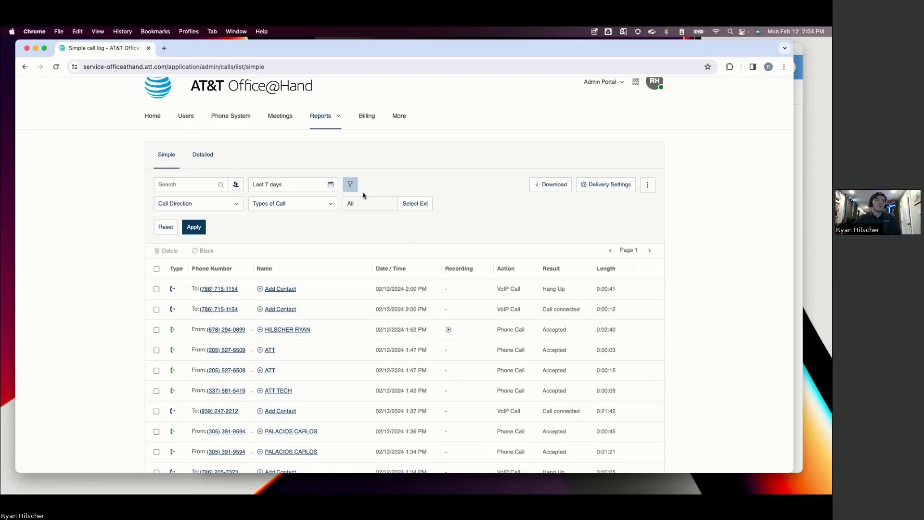
Open the Analytics site and view its Live Reports dashboard and the Users performance report.
left_click(339, 118)
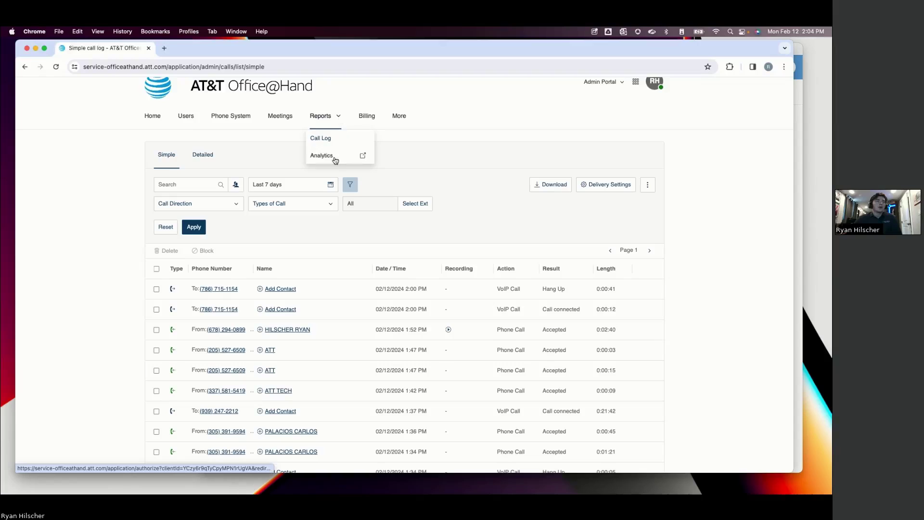
left_click(337, 156)
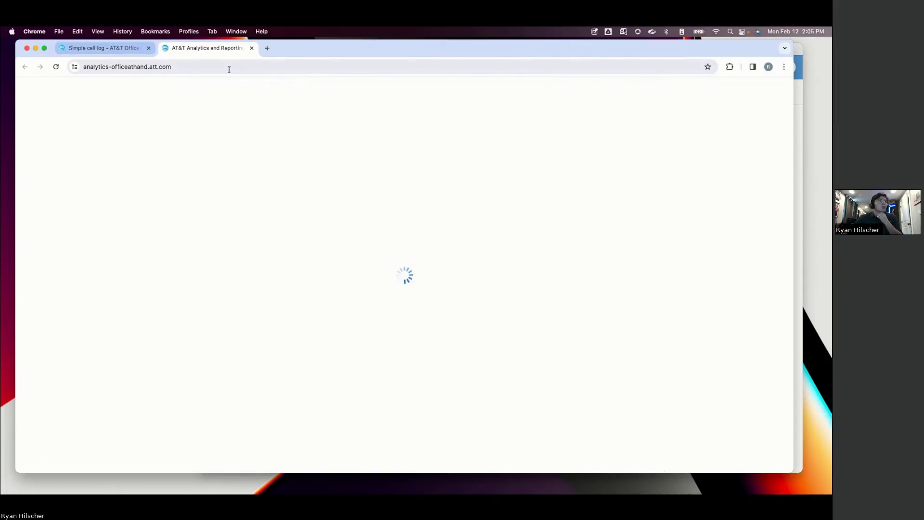
left_click(33, 171)
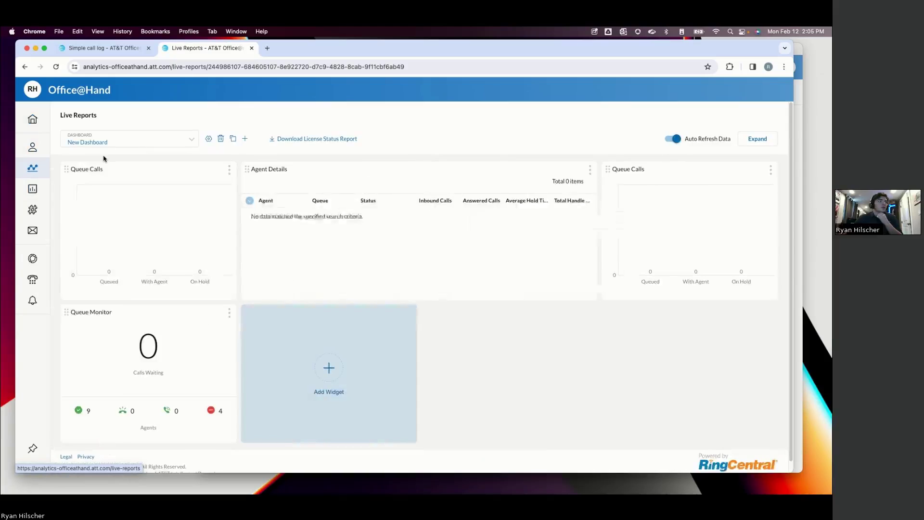
left_click(92, 149)
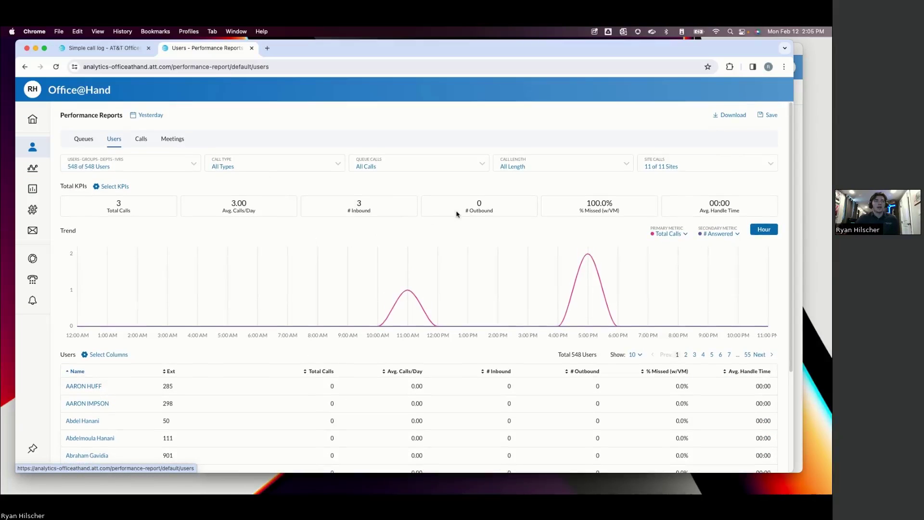
Show the Users performance report's filter choices for users, user groups, departments and IVRs, leaving the selection as it is.
scroll(360, 231, "down", 1)
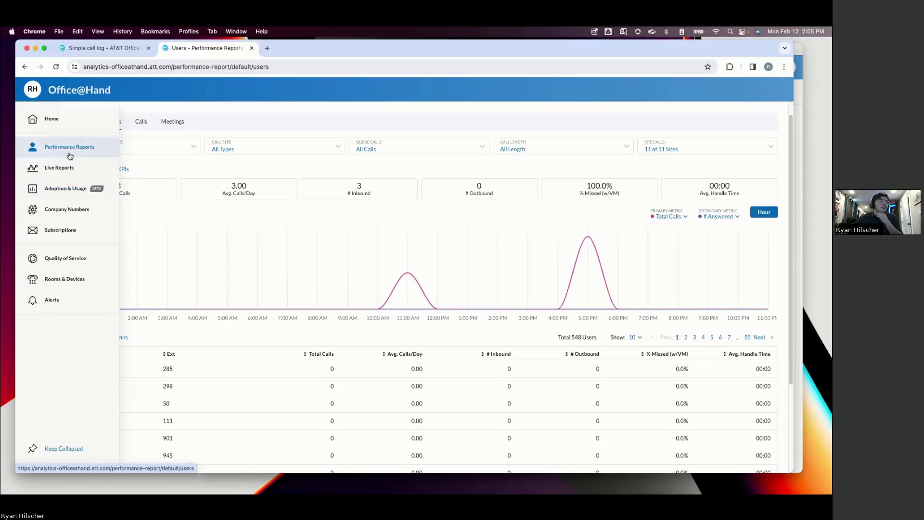
left_click(144, 148)
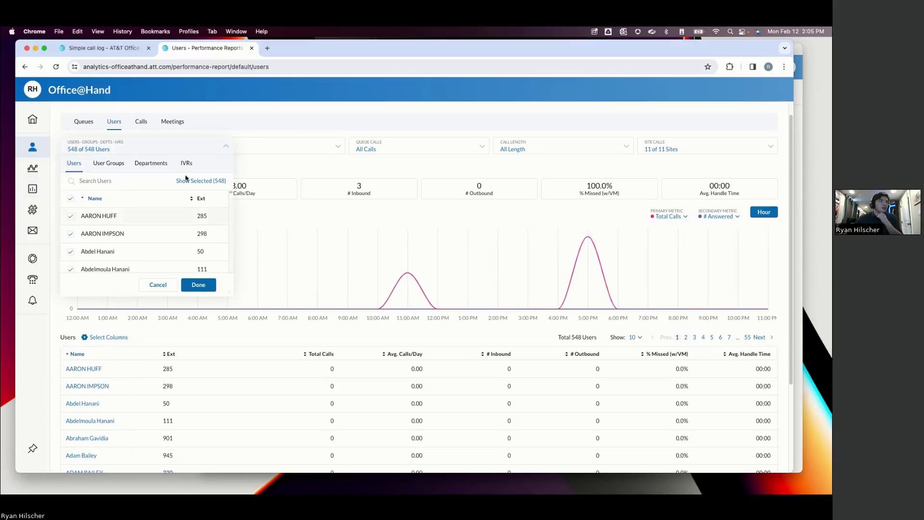
left_click(286, 124)
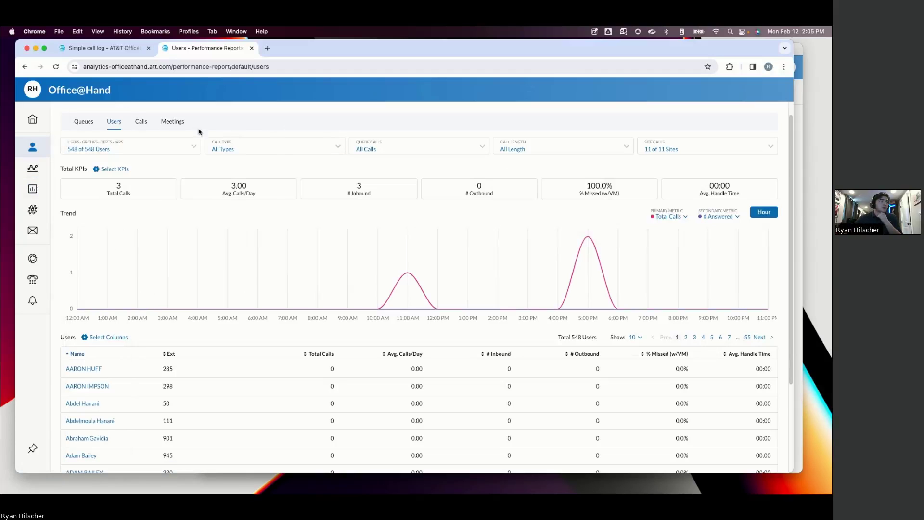
Open the Company Numbers report, show its date range options without changing them, and look over the report.
left_click(47, 216)
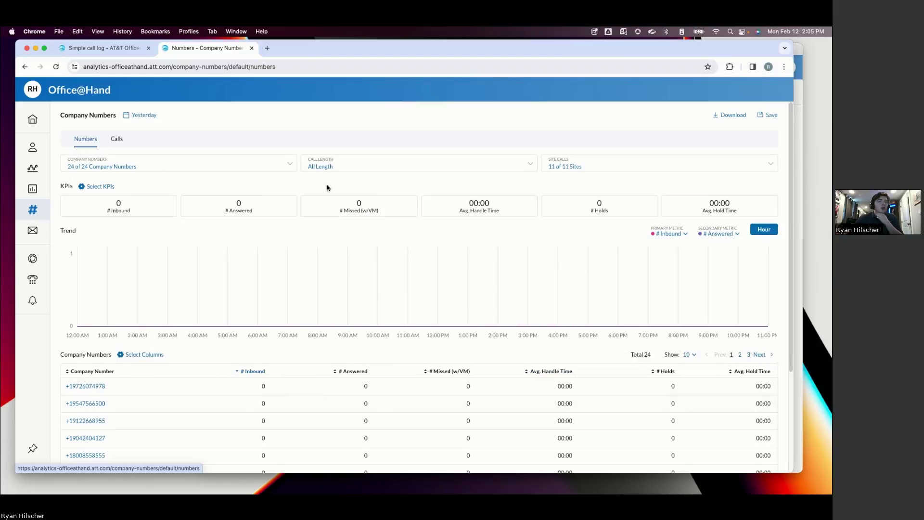
mouse_move(411, 303)
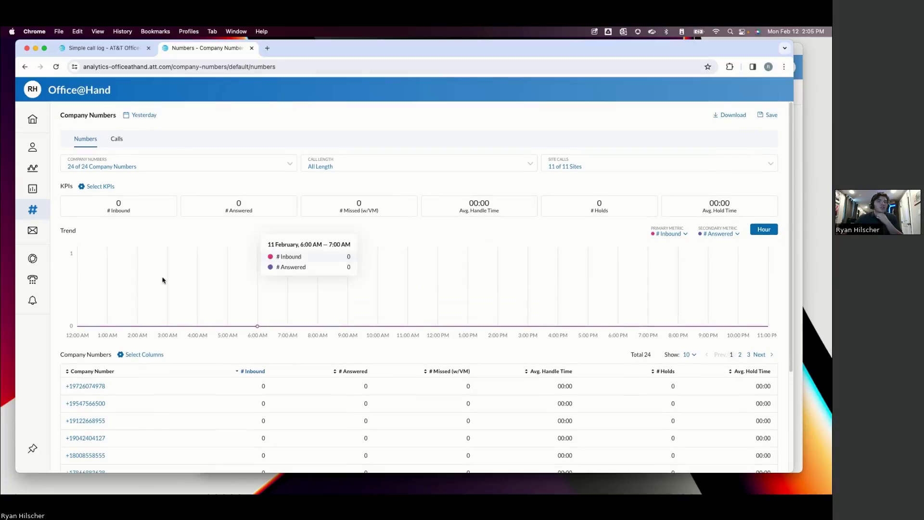
left_click(144, 116)
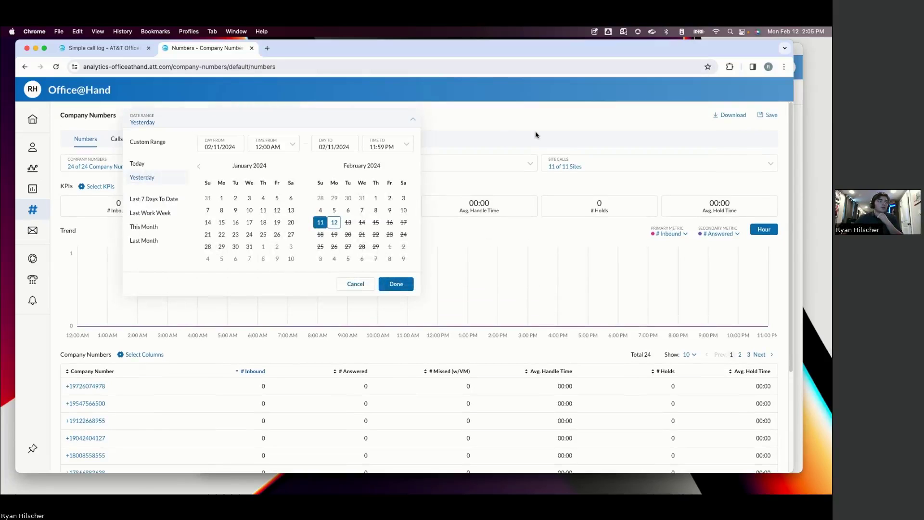
left_click(518, 133)
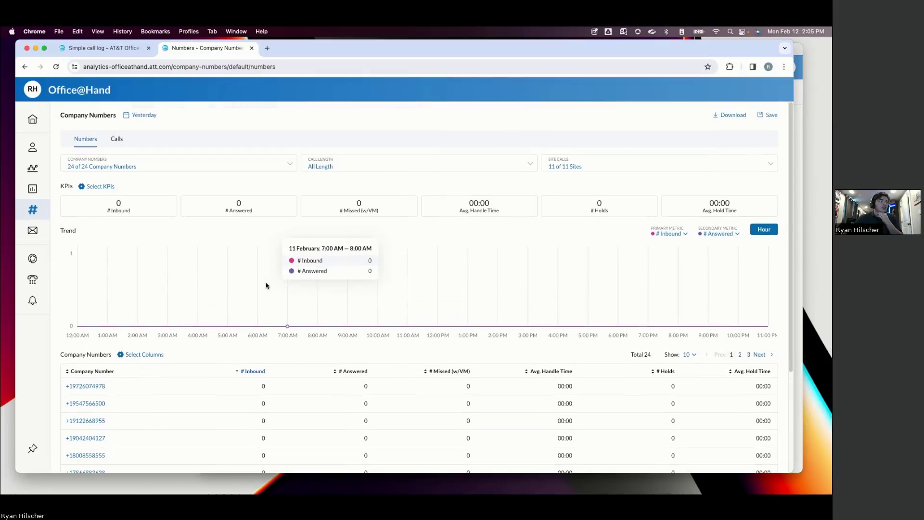
scroll(382, 293, "down", 1)
scroll(337, 284, "up", 1)
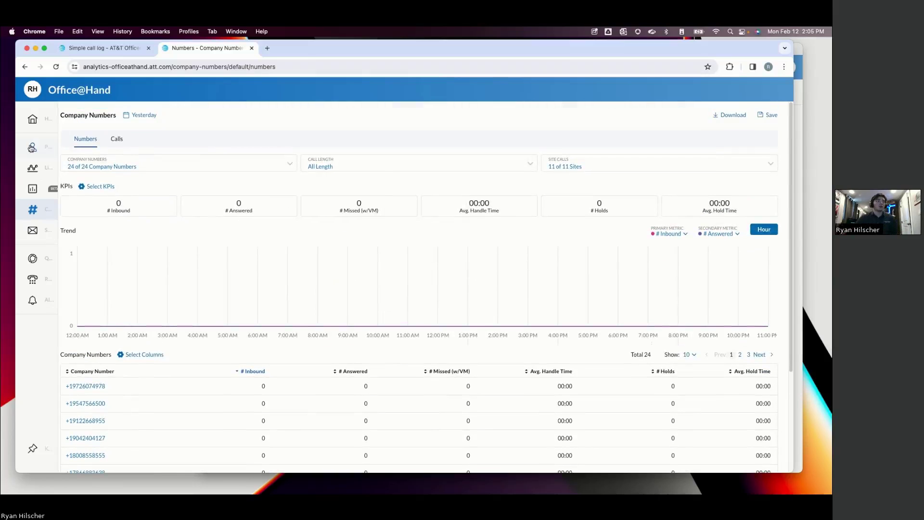
Return to Performance Reports and examine the Users report's call trend and KPIs.
mouse_move(57, 157)
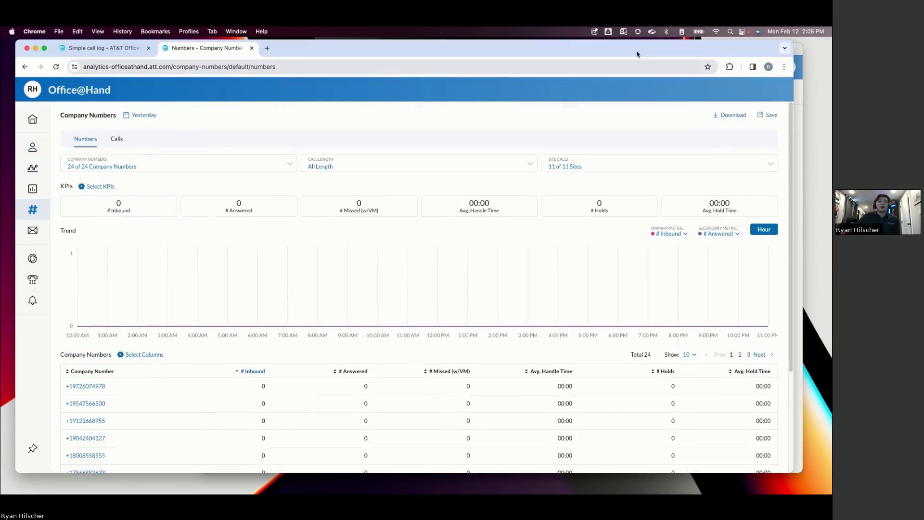
left_click_drag(652, 48, 658, 48)
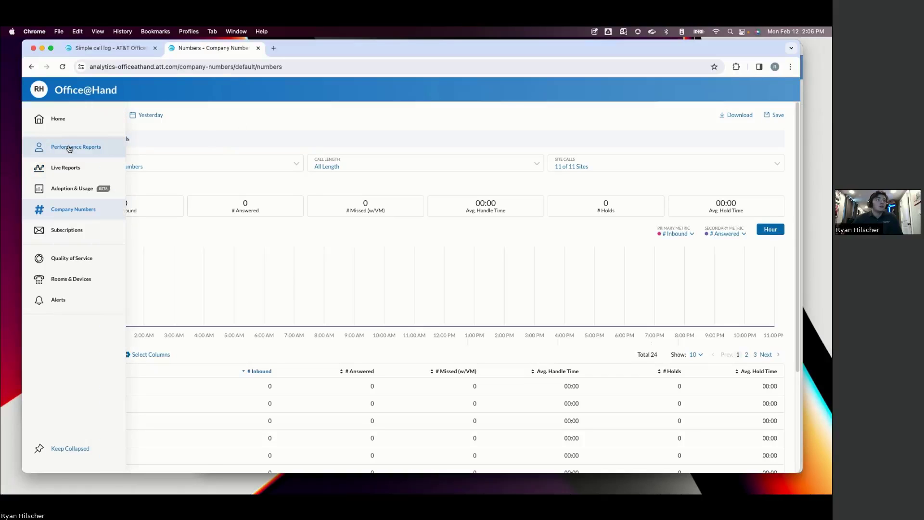
left_click(69, 148)
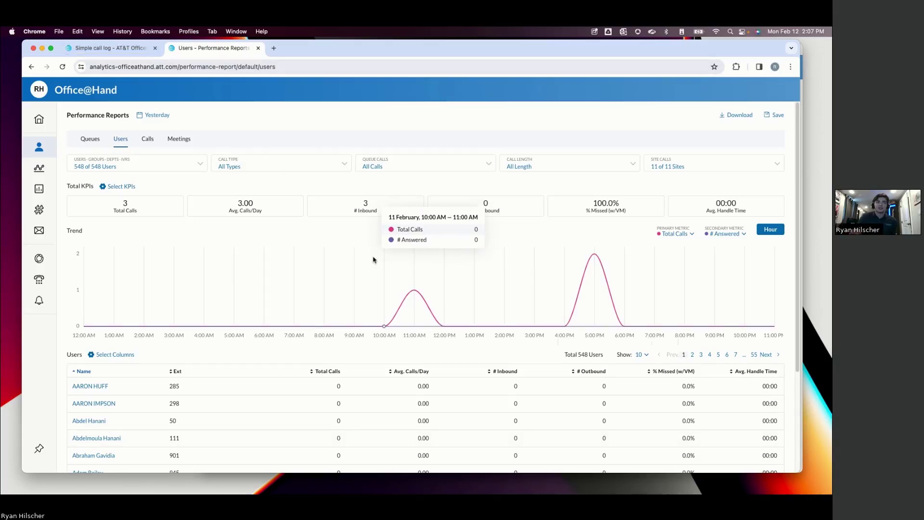
Switch back to the Admin Portal and open its home page.
left_click(106, 48)
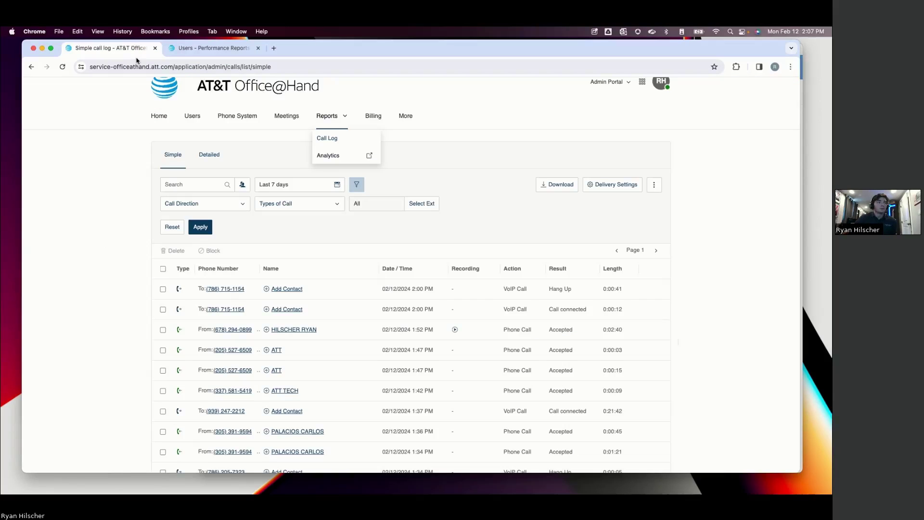
left_click(159, 116)
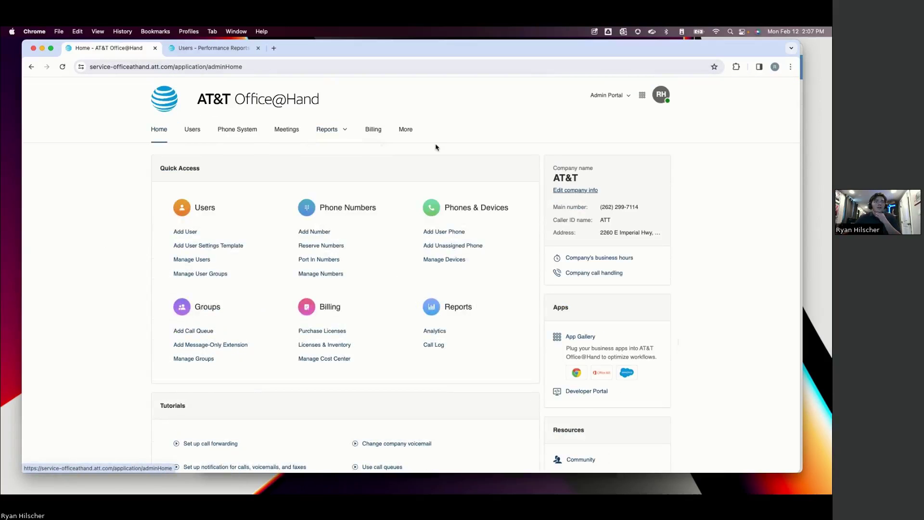